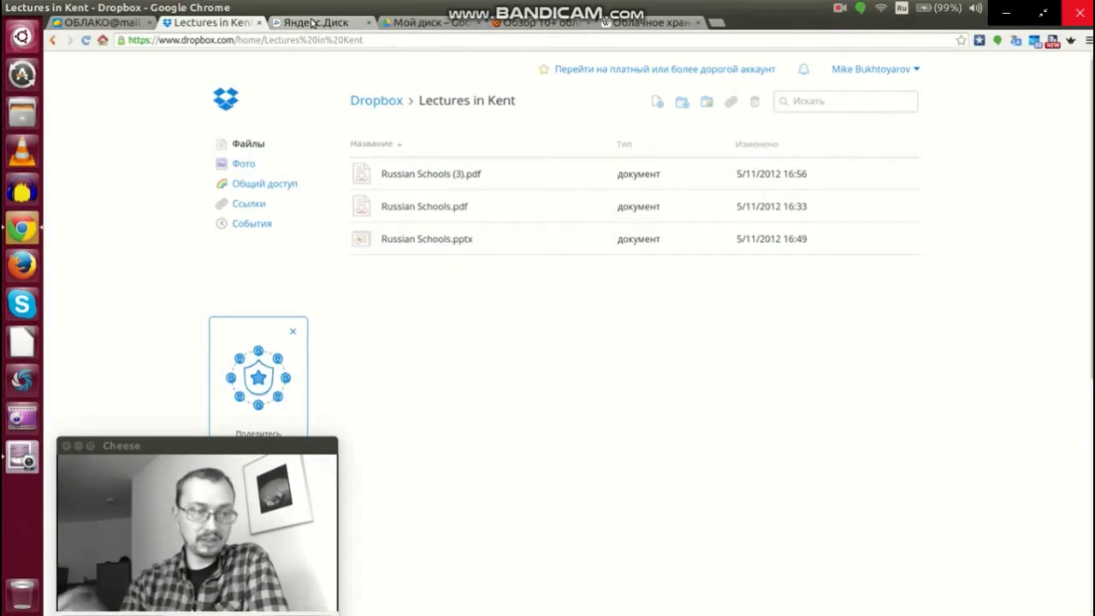
Look over the open Yandex Disk, Mail.ru cloud, Wikipedia cloud storage and Google Drive pages
left_click(335, 27)
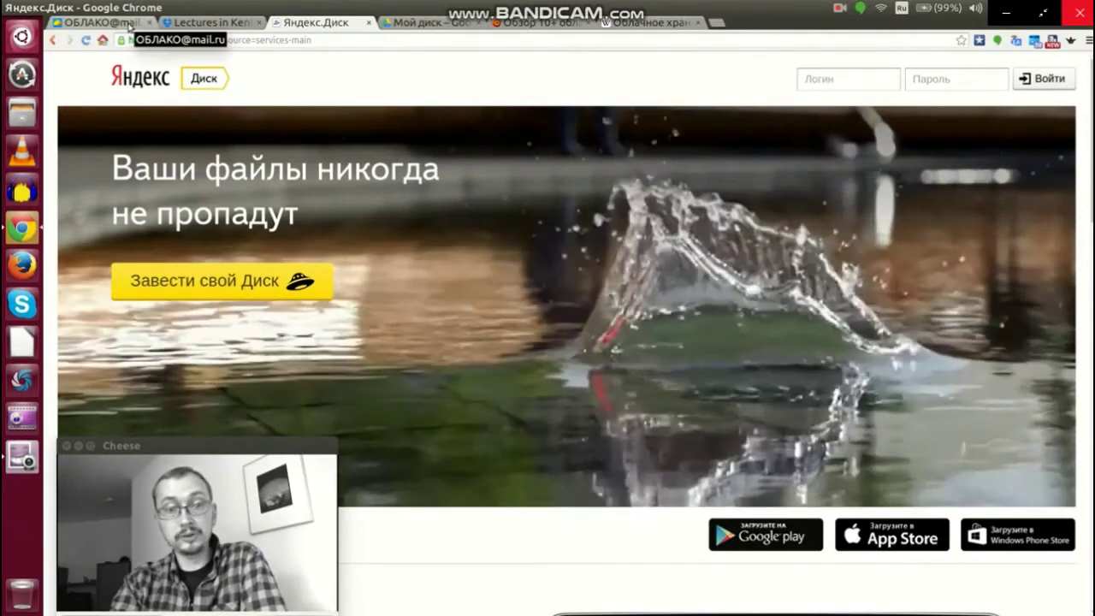
left_click(129, 26)
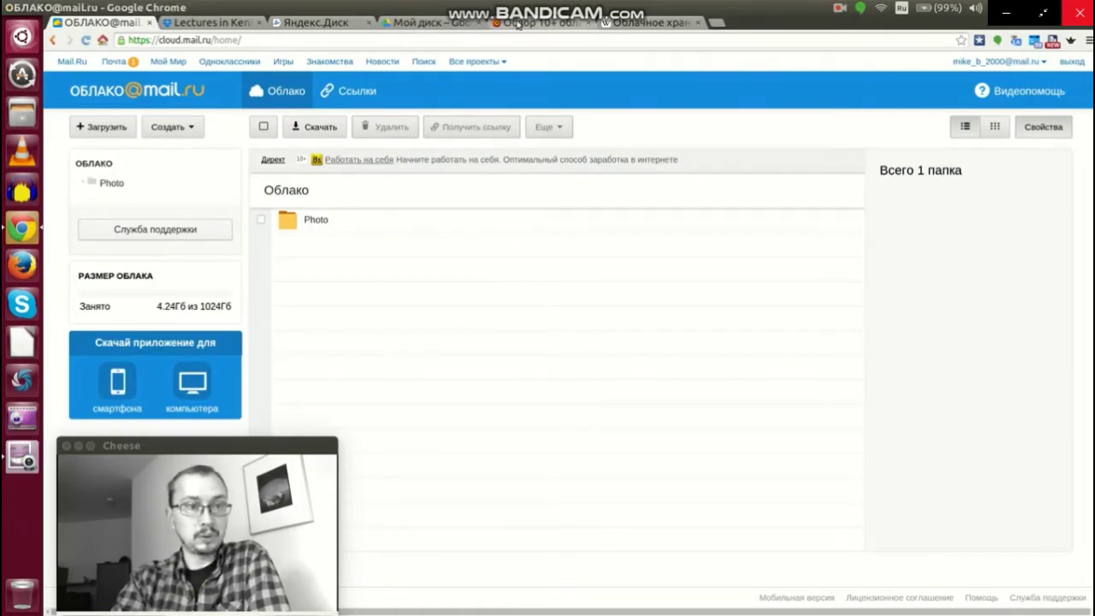
left_click(664, 27)
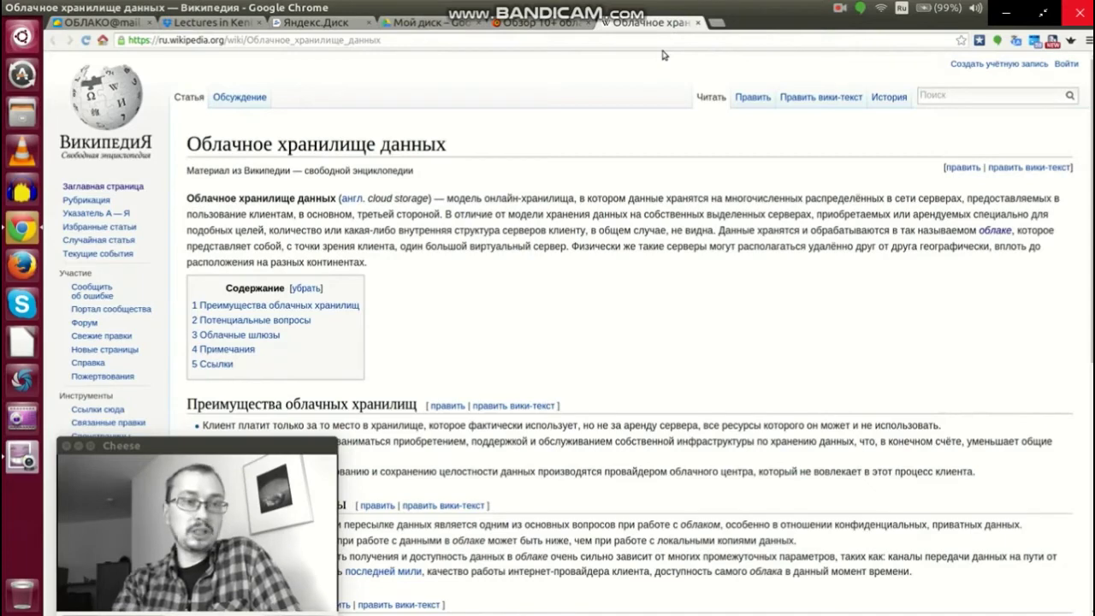
left_click(445, 25)
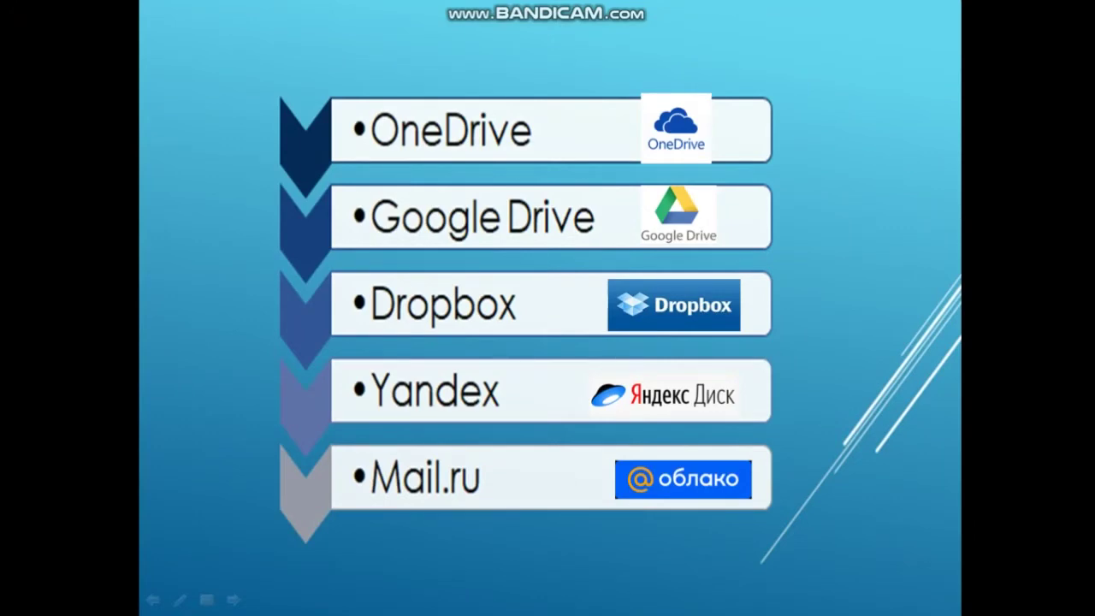
Page through the cloud storage slides up to the Google Drive file types slide and end the slide show
key("Right")
key("Right")
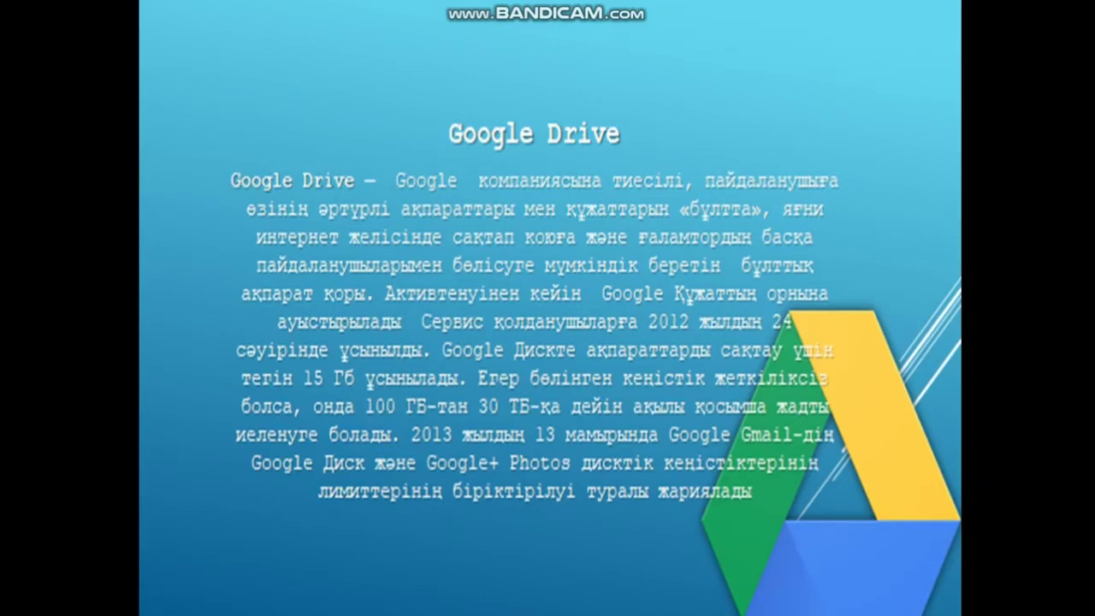
key("Right")
key("Right")
key("Right")
key("Right")
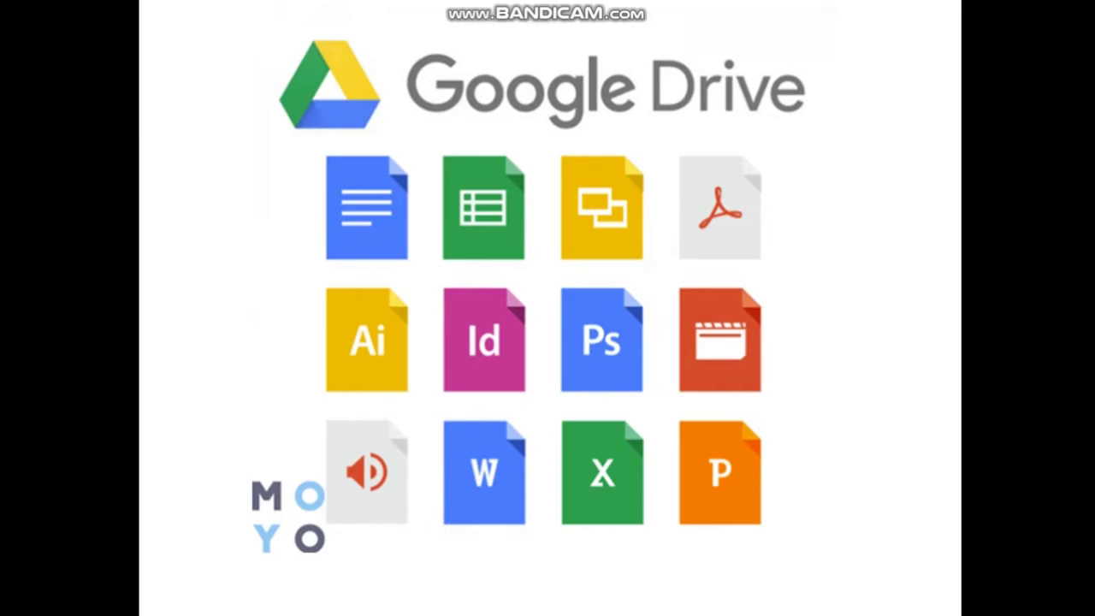
key("Escape")
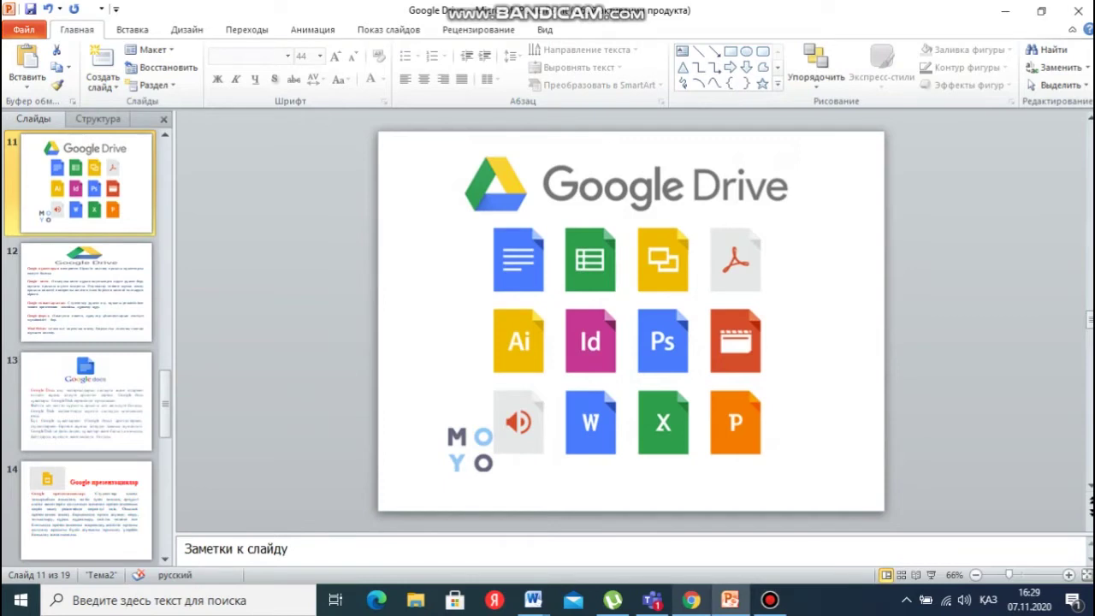
Switch to Chrome and open Google Drive from the Google start page
left_click(691, 600)
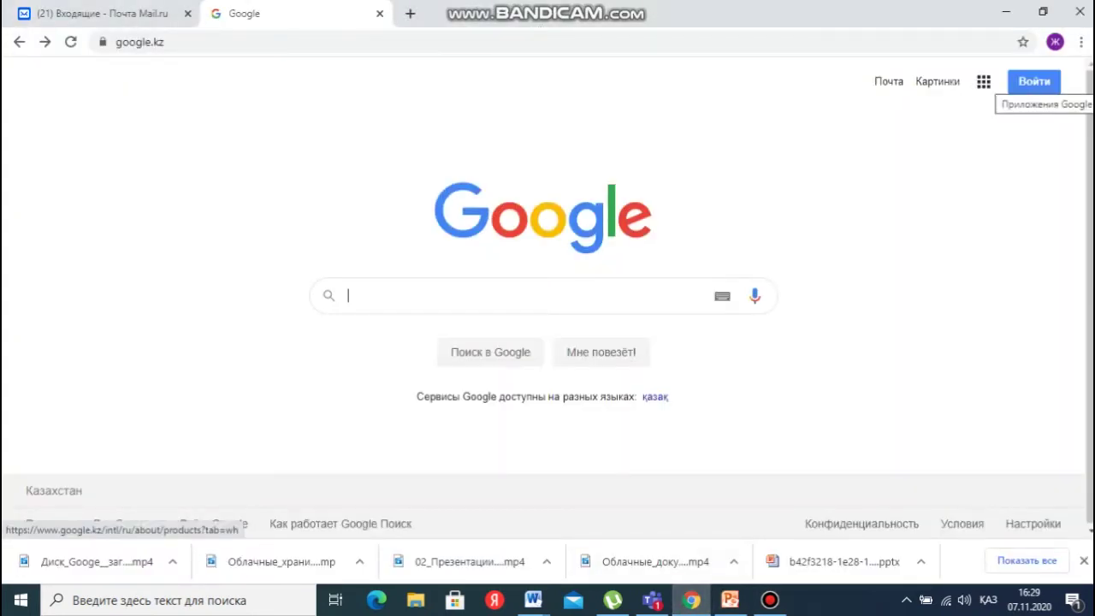
left_click(984, 81)
left_click(855, 381)
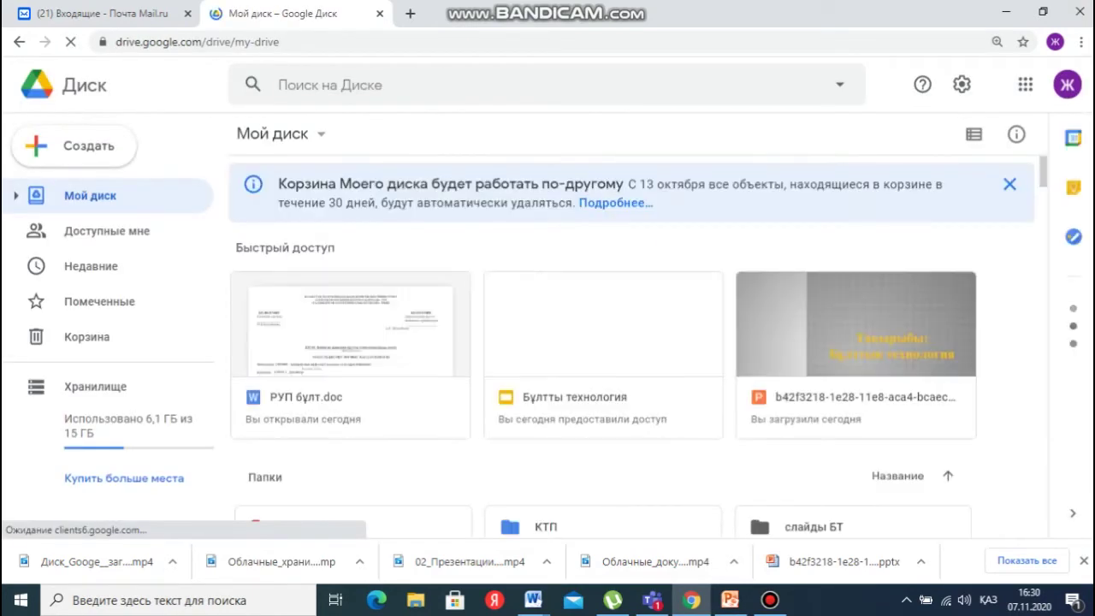
Look through the folders and files stored in My Drive
scroll(633, 343, "down", 3)
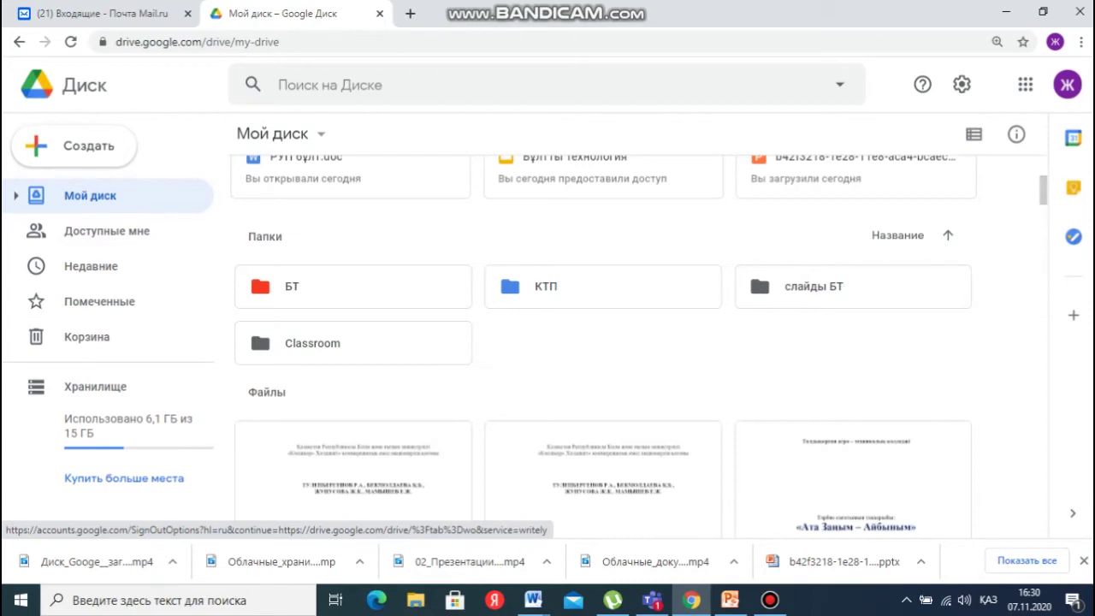
scroll(642, 351, "down", 5)
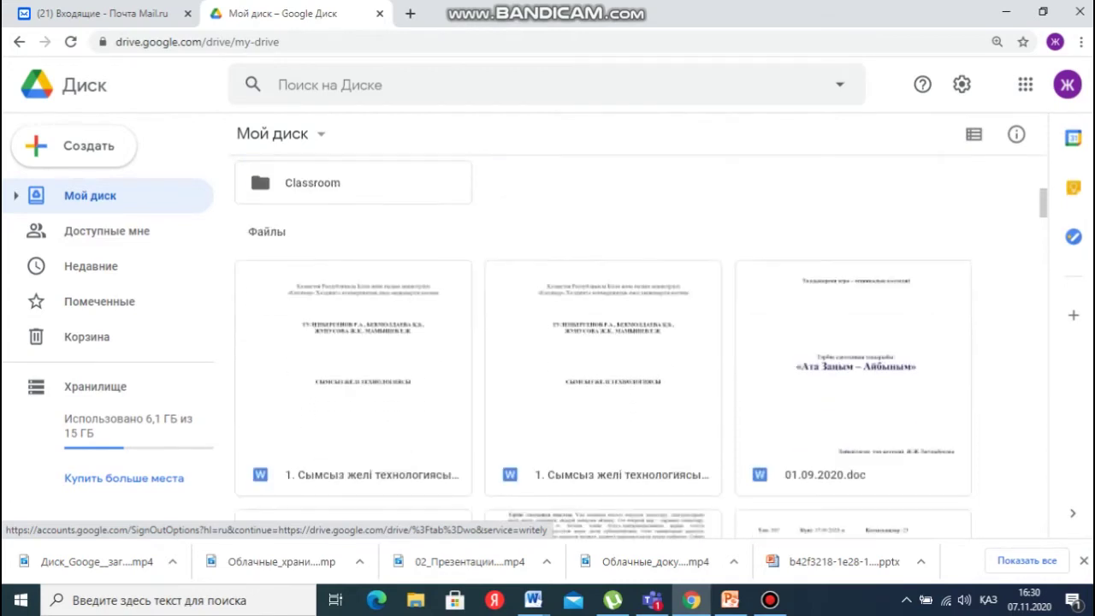
scroll(641, 351, "down", 2)
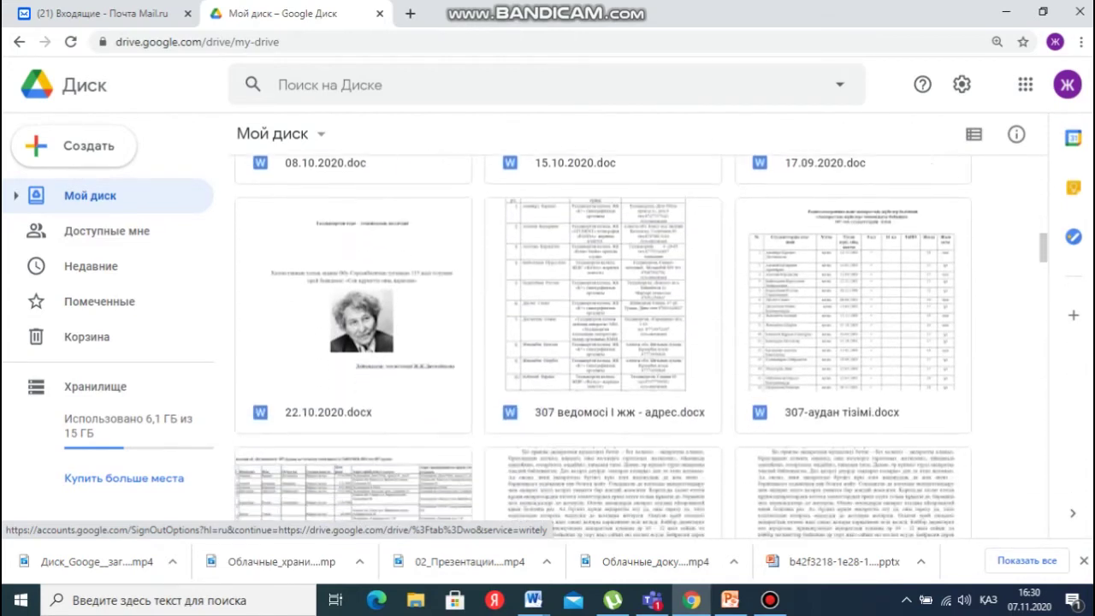
scroll(603, 347, "up", 4)
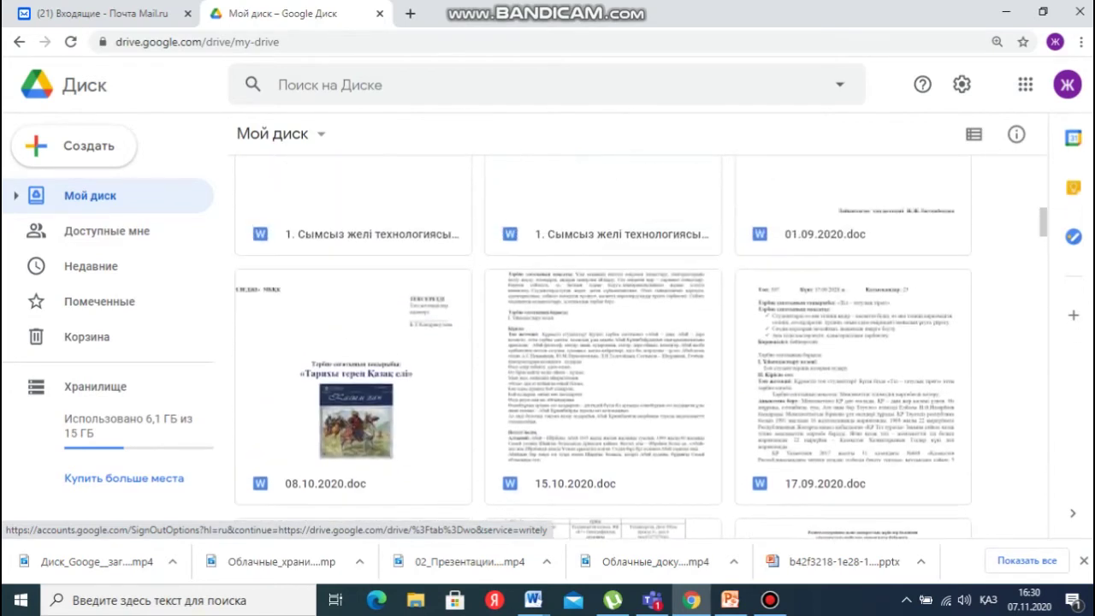
scroll(641, 349, "up", 5)
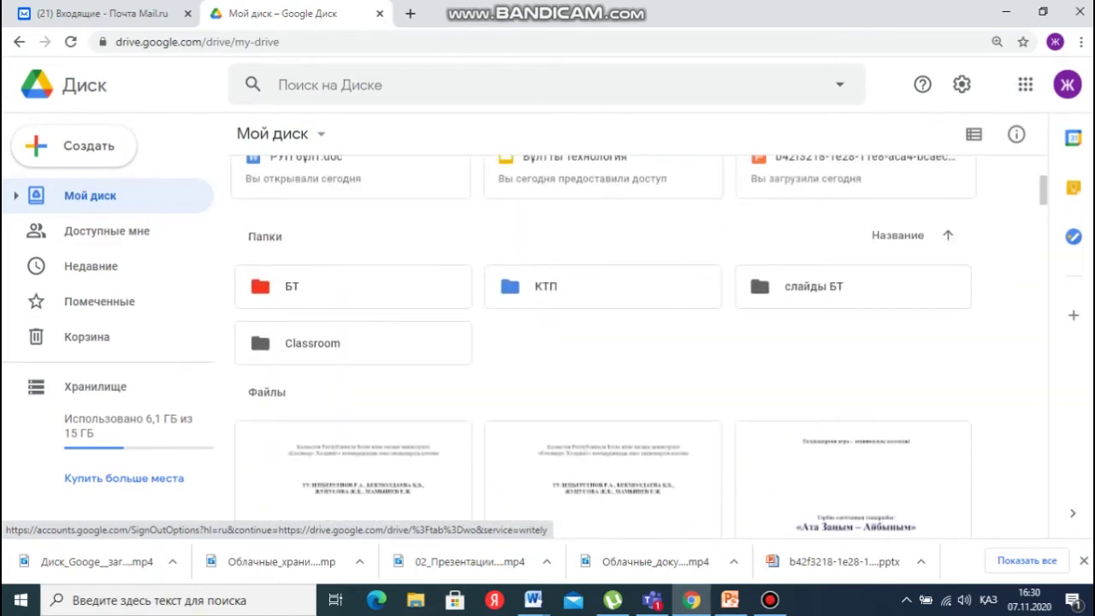
scroll(640, 348, "up", 2)
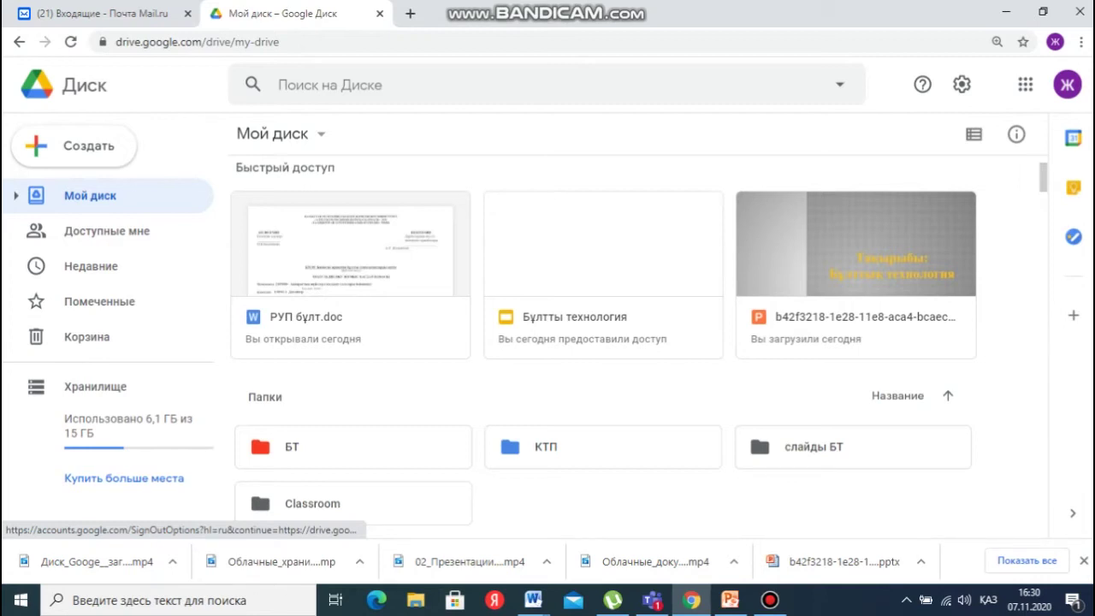
Upload the folder "слайды ВК" from the local ЖЖЖ folder to My Drive
left_click(69, 143)
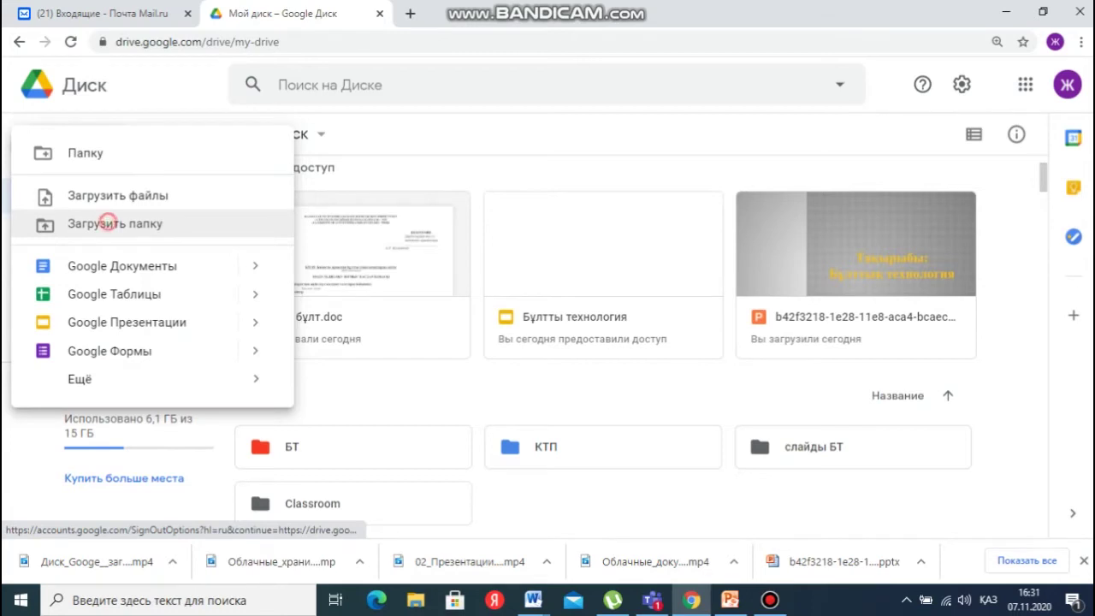
left_click(108, 222)
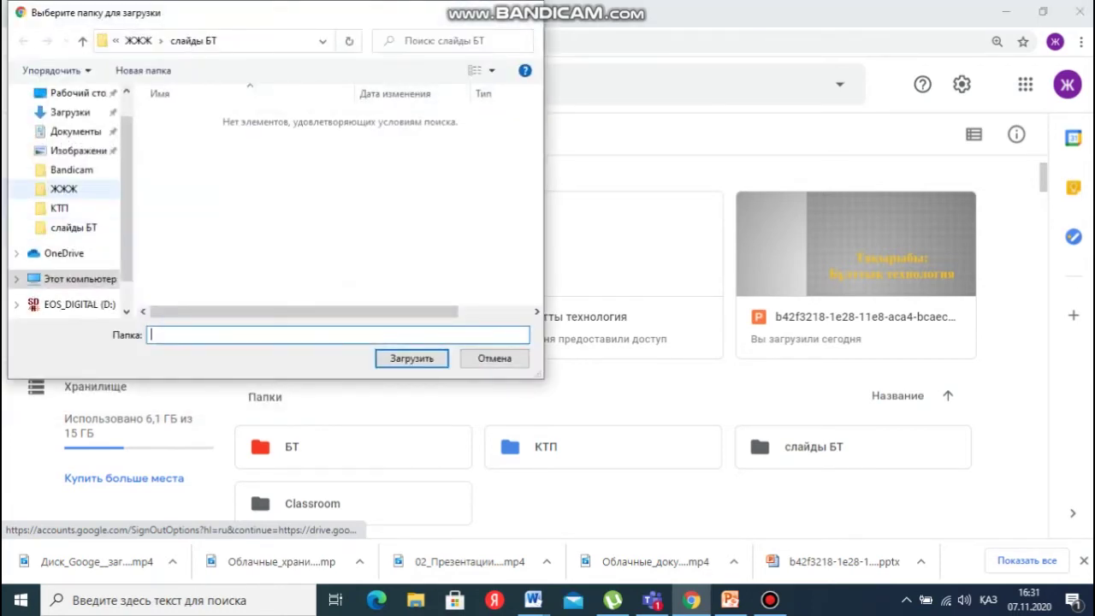
left_click(64, 190)
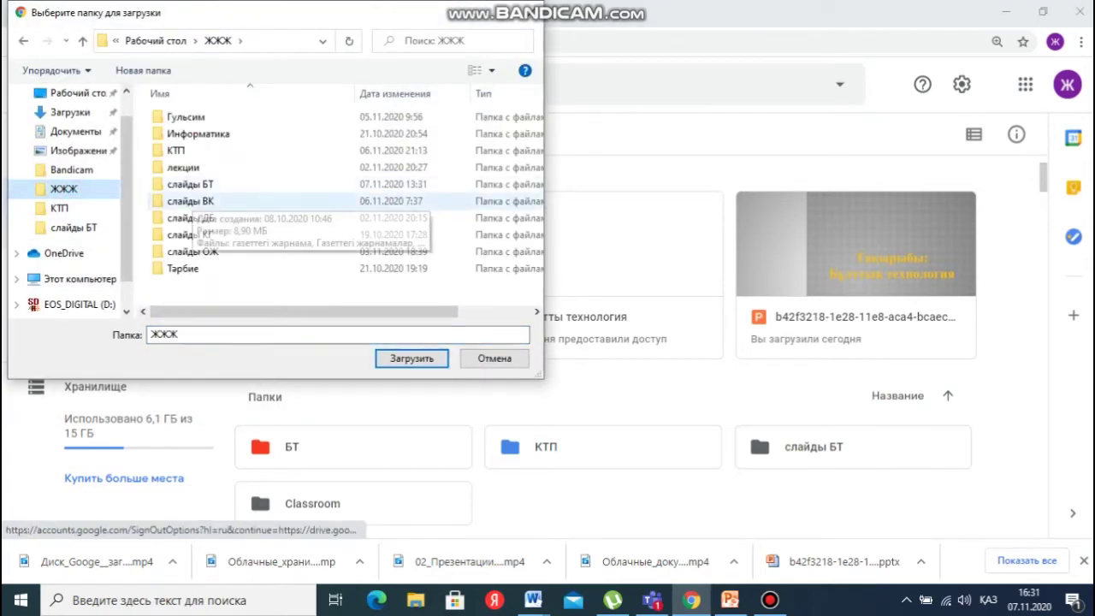
left_click(190, 201)
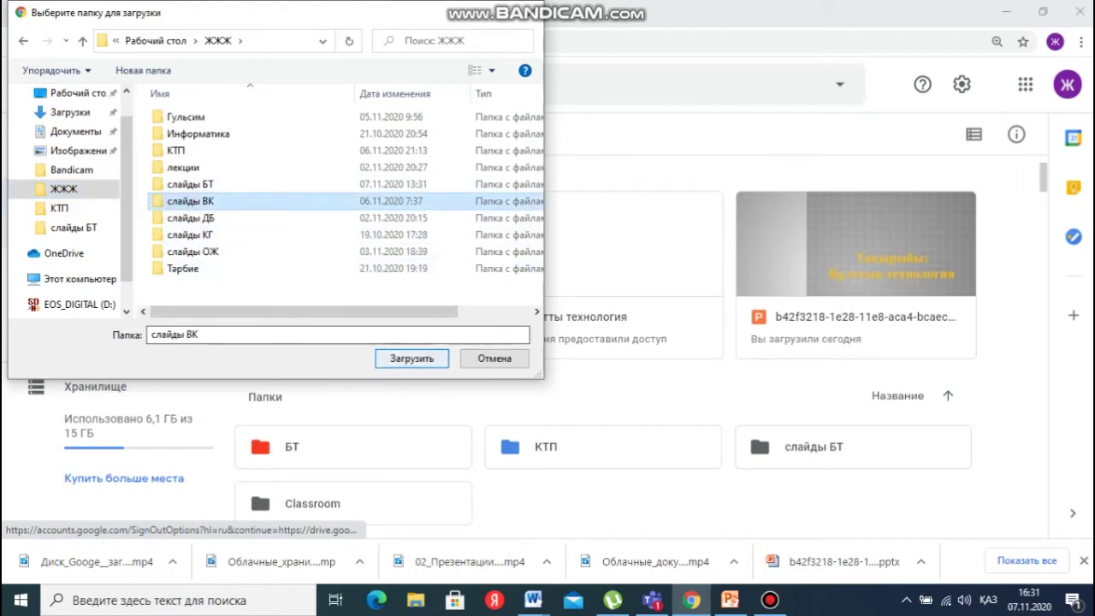
key("Return")
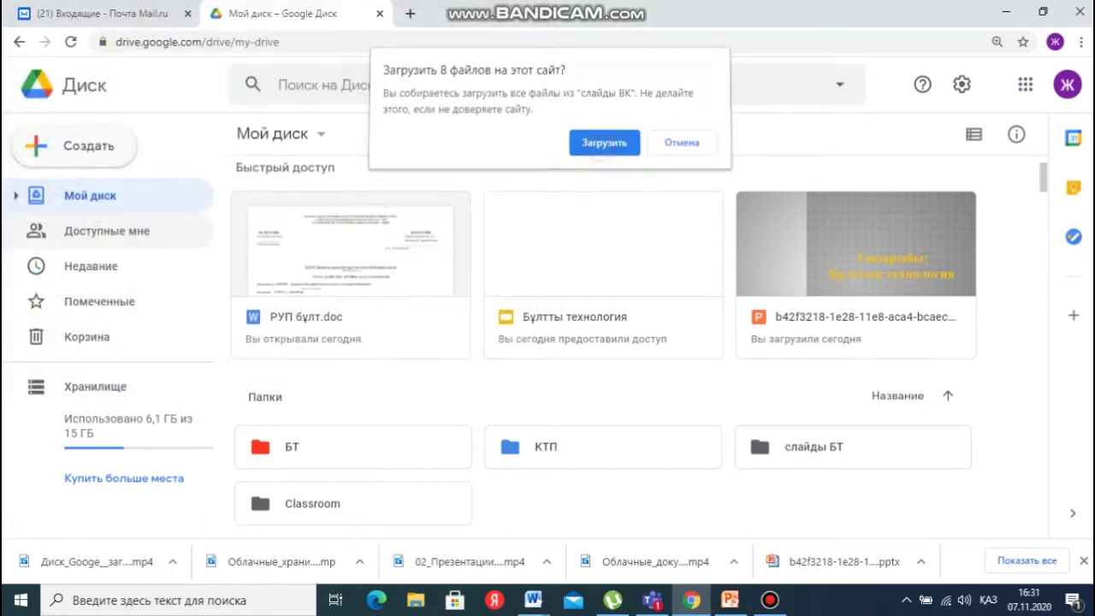
left_click(603, 149)
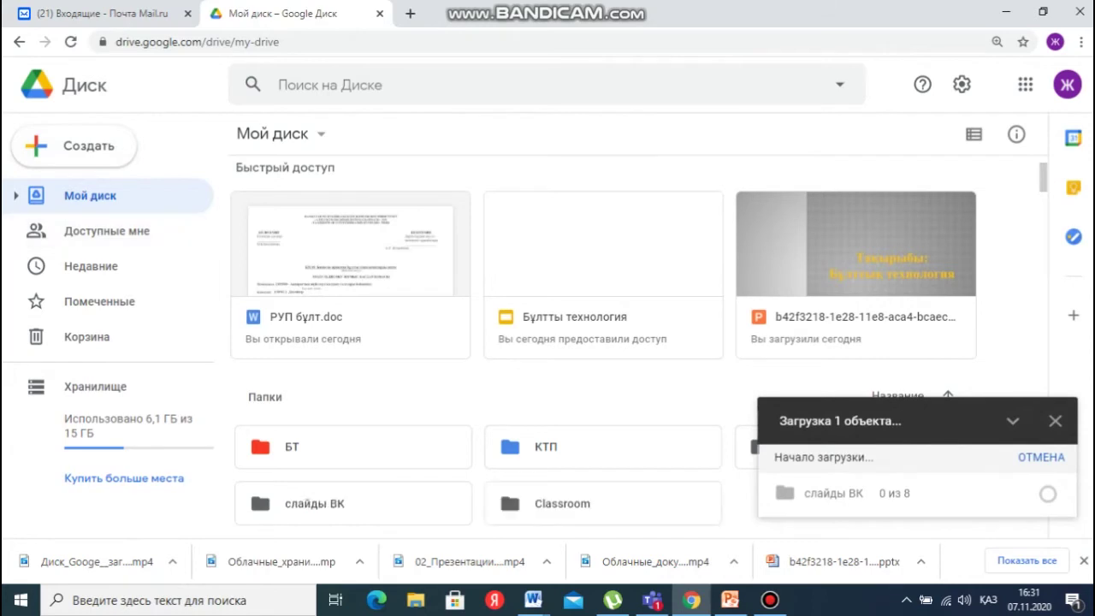
Create a new folder in My Drive with the default name "Без названия"
left_click(95, 146)
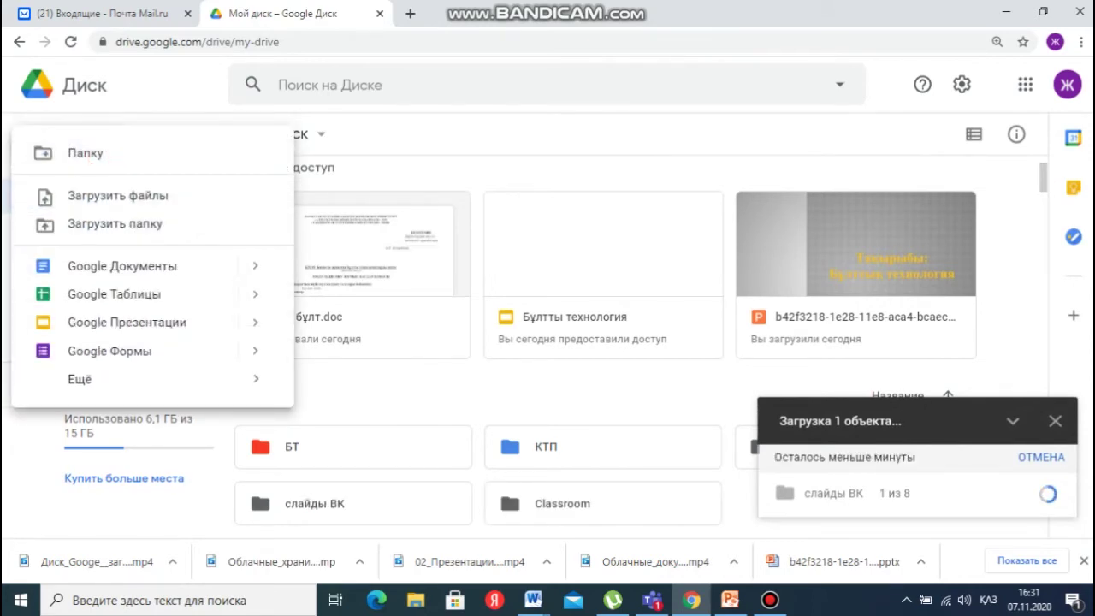
left_click(91, 152)
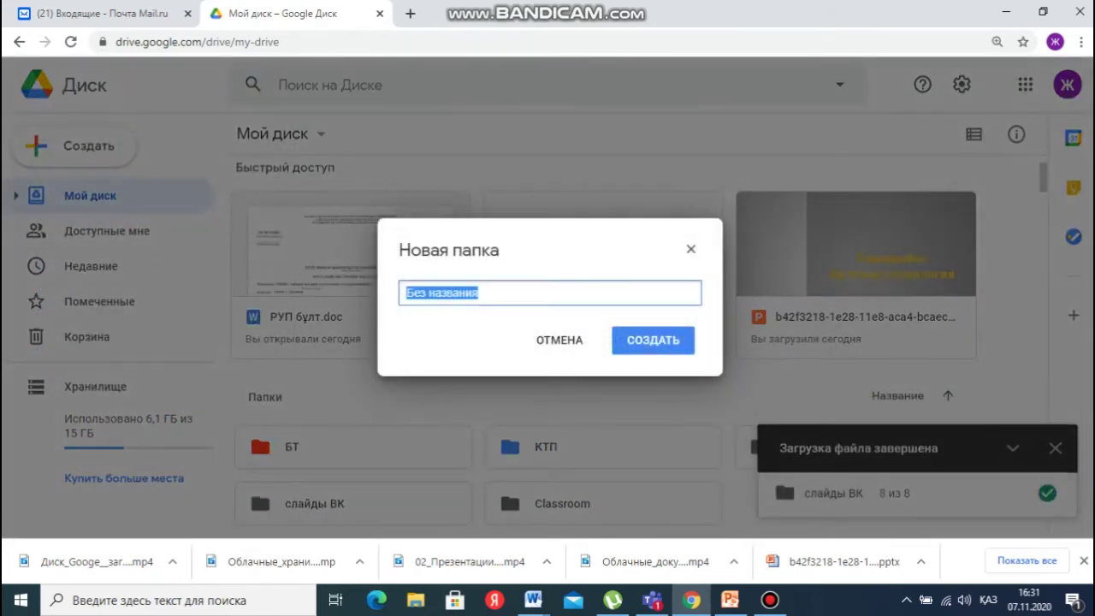
key("Return")
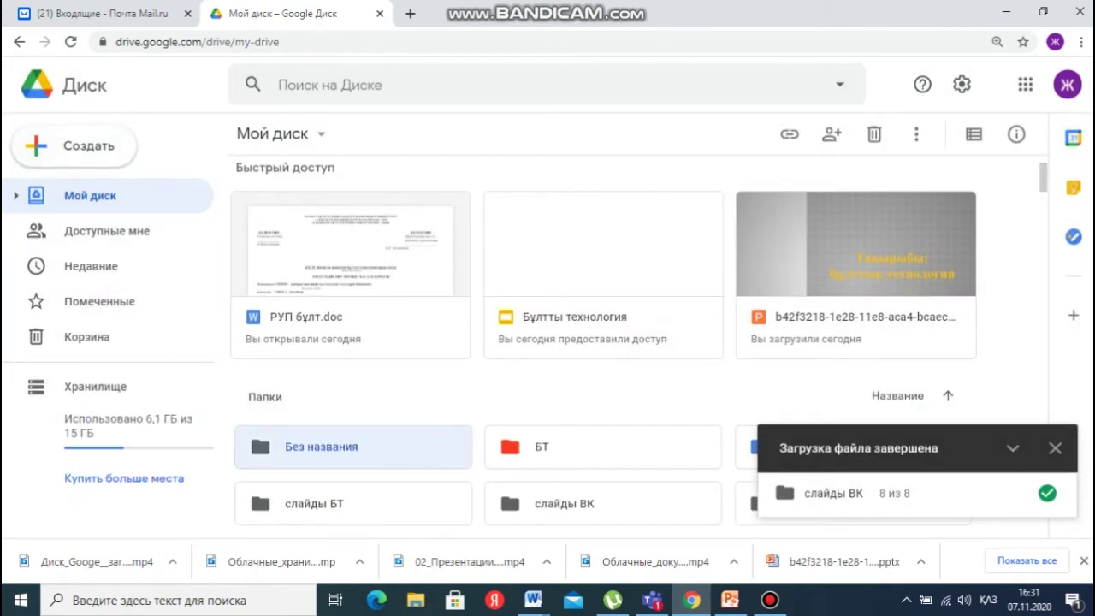
Change the colour of the "слайды БТ" folder to light purple
scroll(599, 343, "down", 2)
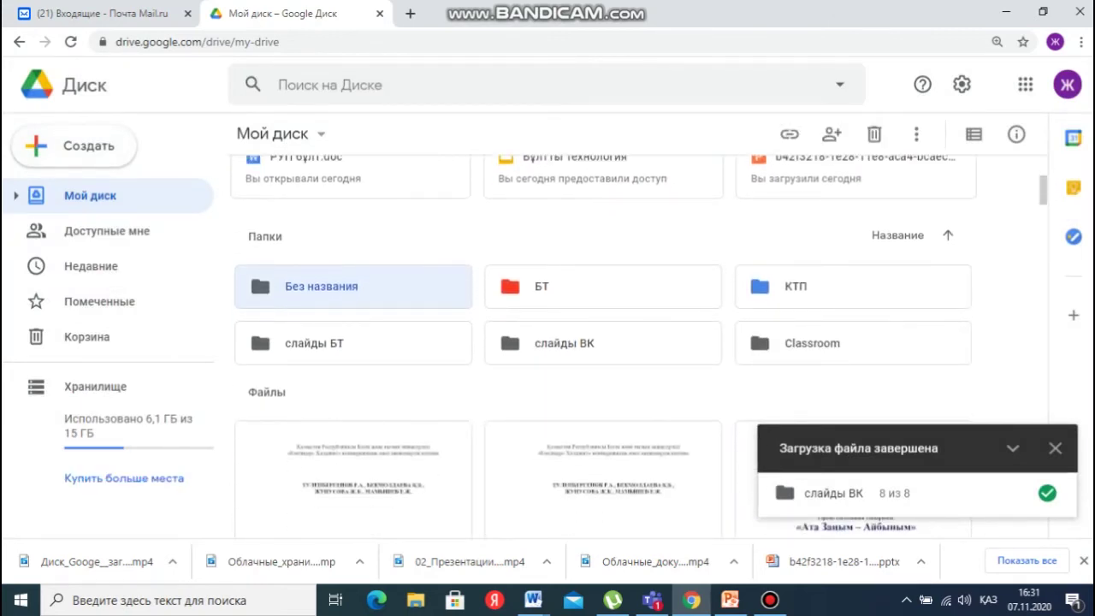
double_click(291, 343)
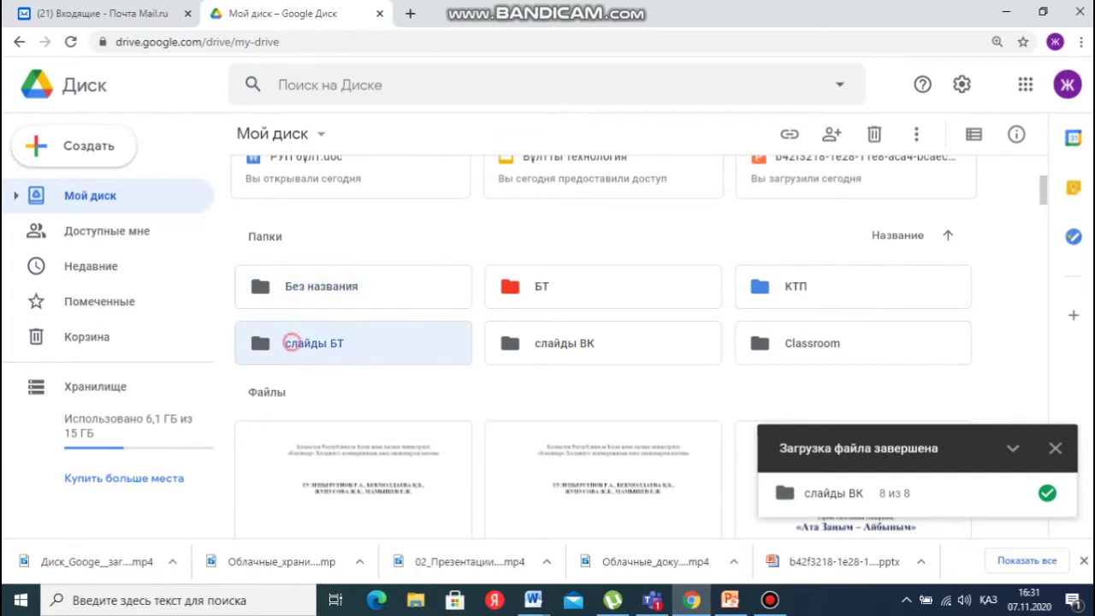
right_click(291, 342)
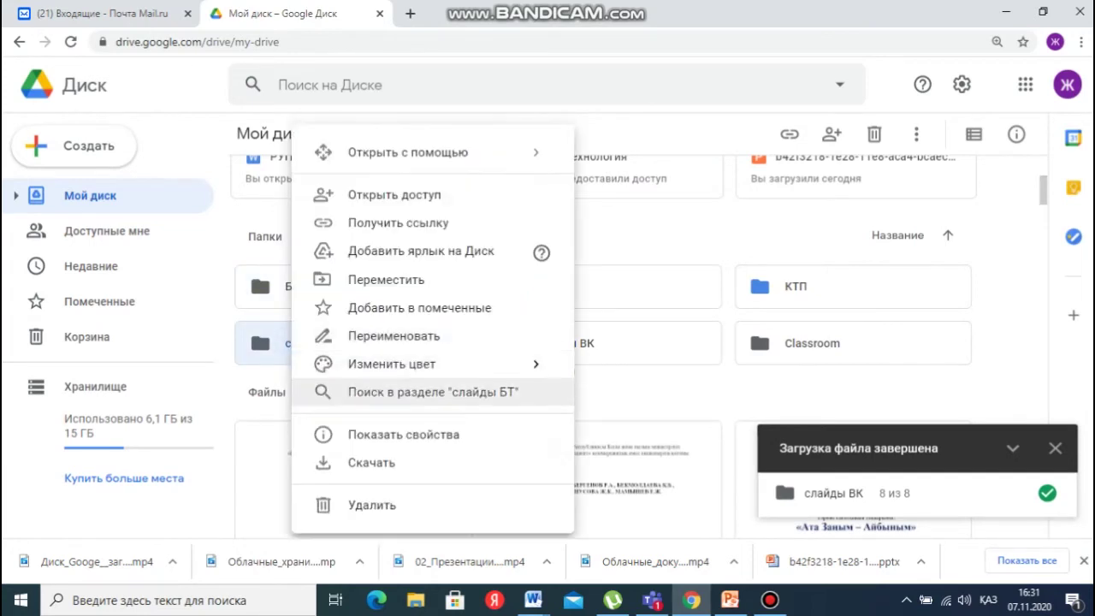
mouse_move(445, 363)
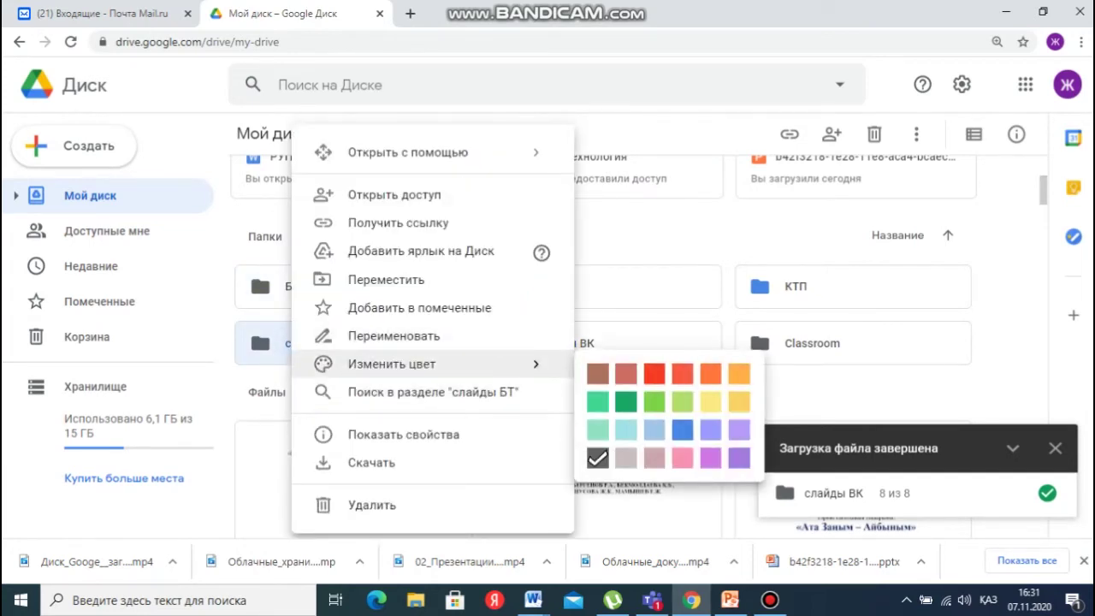
left_click(738, 430)
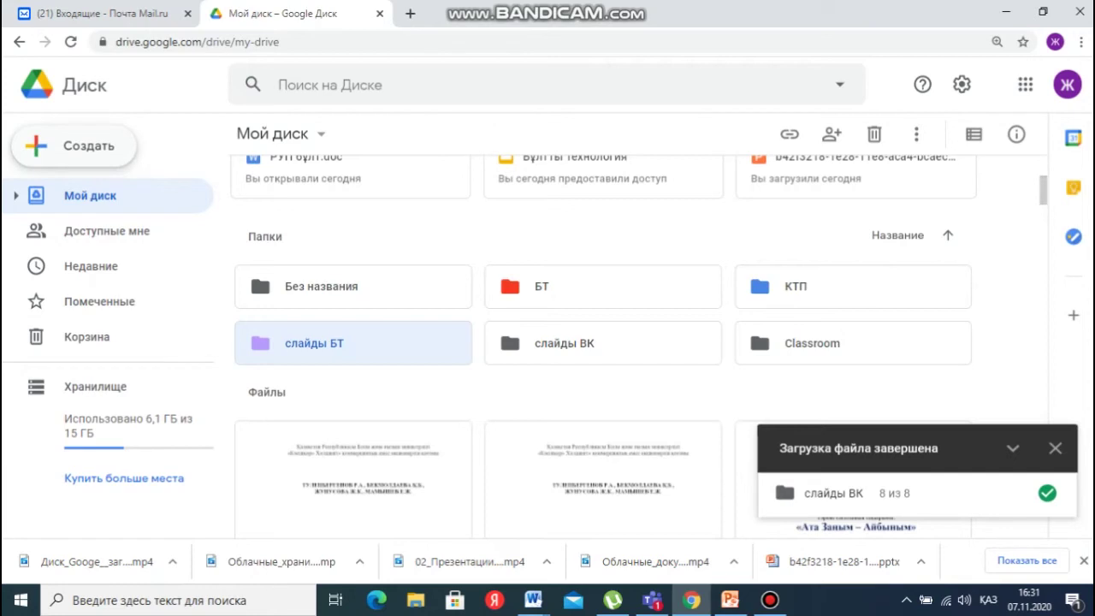
Create a blank Google Docs document from My Drive and enter the sample text "рпоололлоооллололл"
left_click(75, 146)
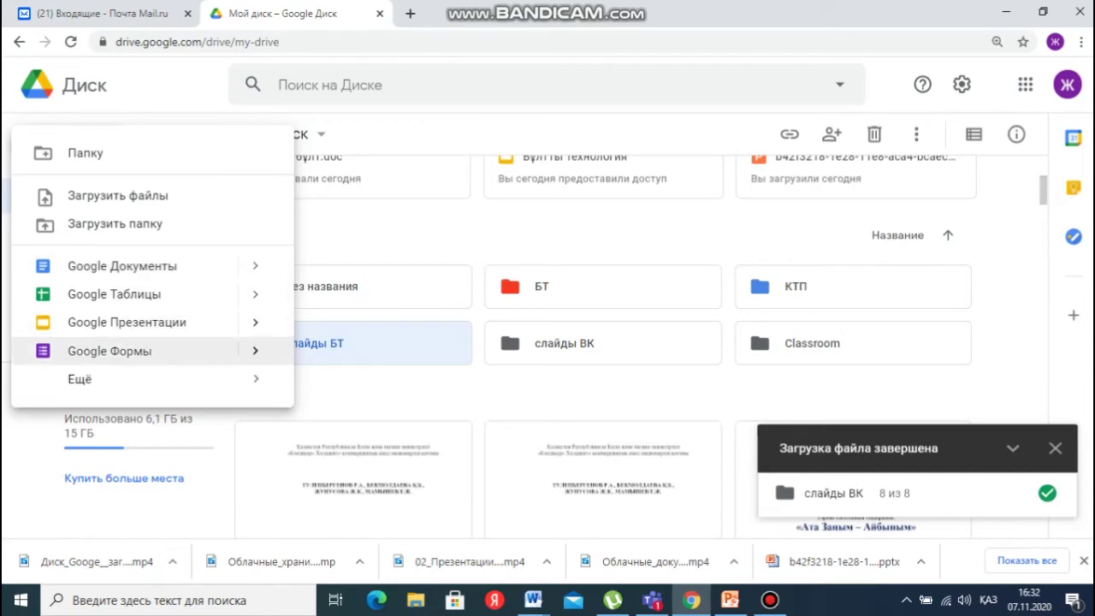
mouse_move(128, 379)
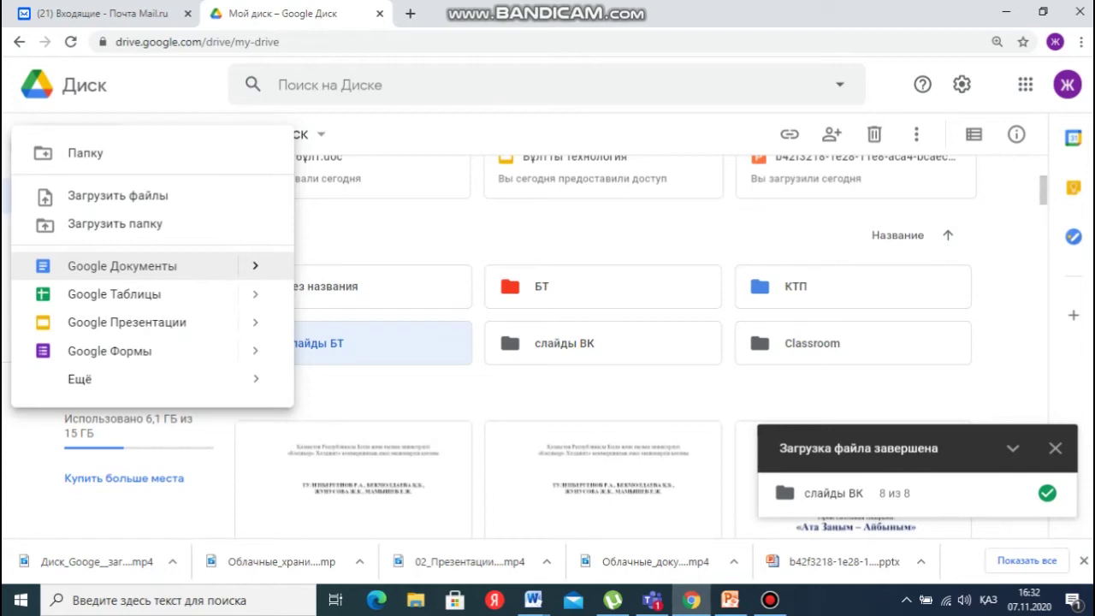
left_click(126, 265)
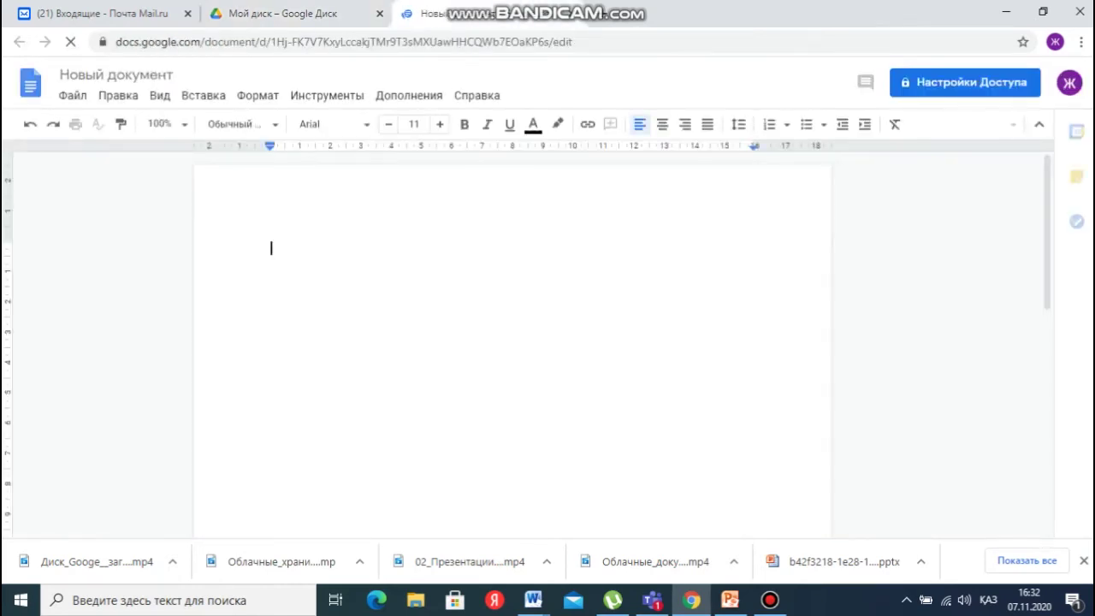
type("рпоололлоо")
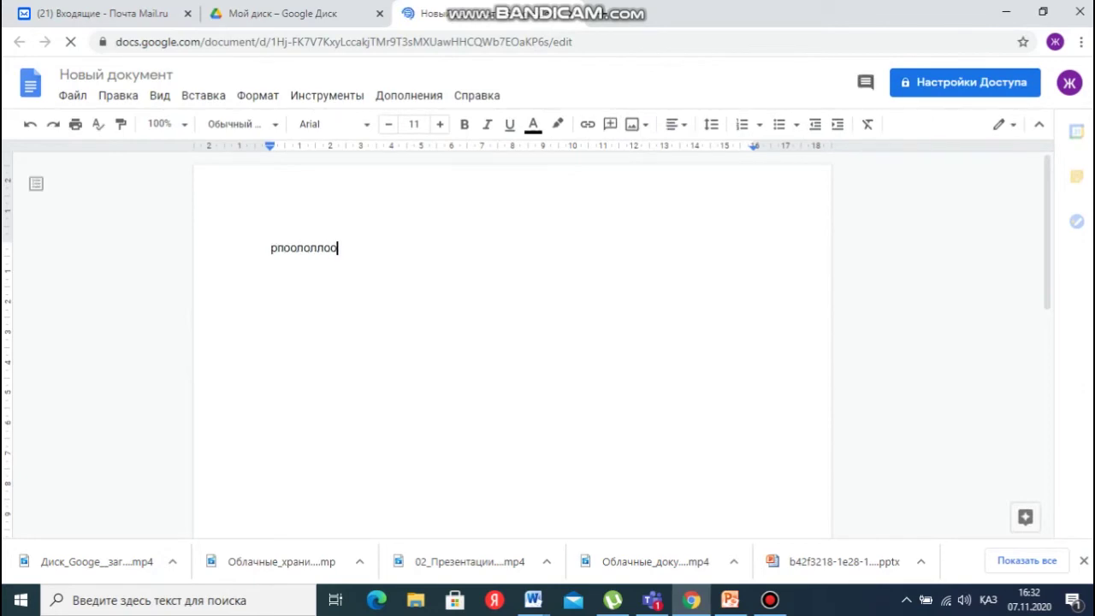
type("оллололл")
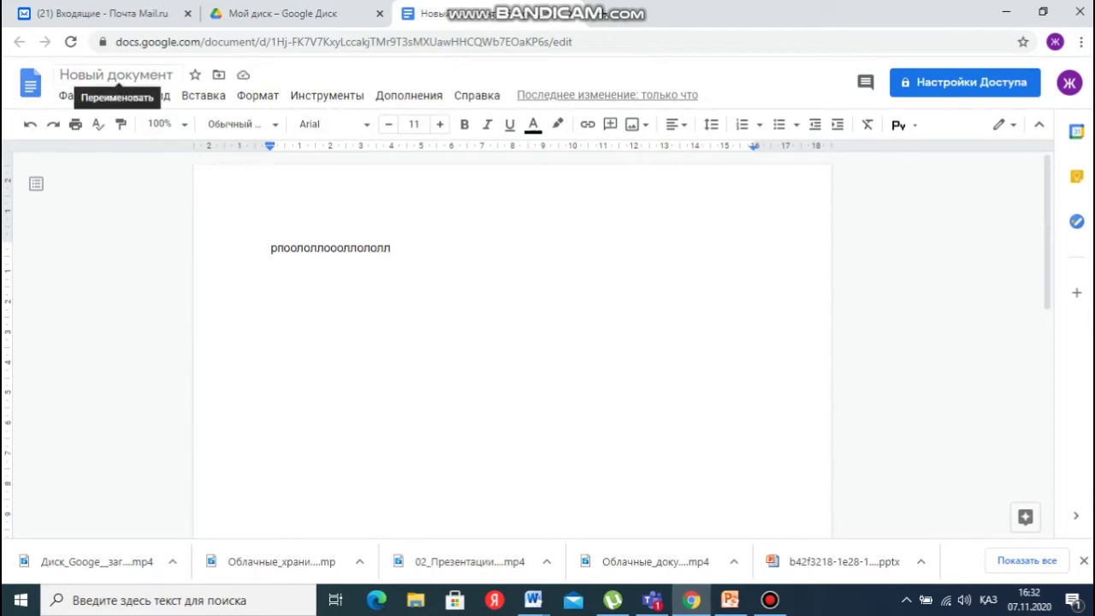
Rename the Google Docs document as "бұлт"
left_click(129, 76)
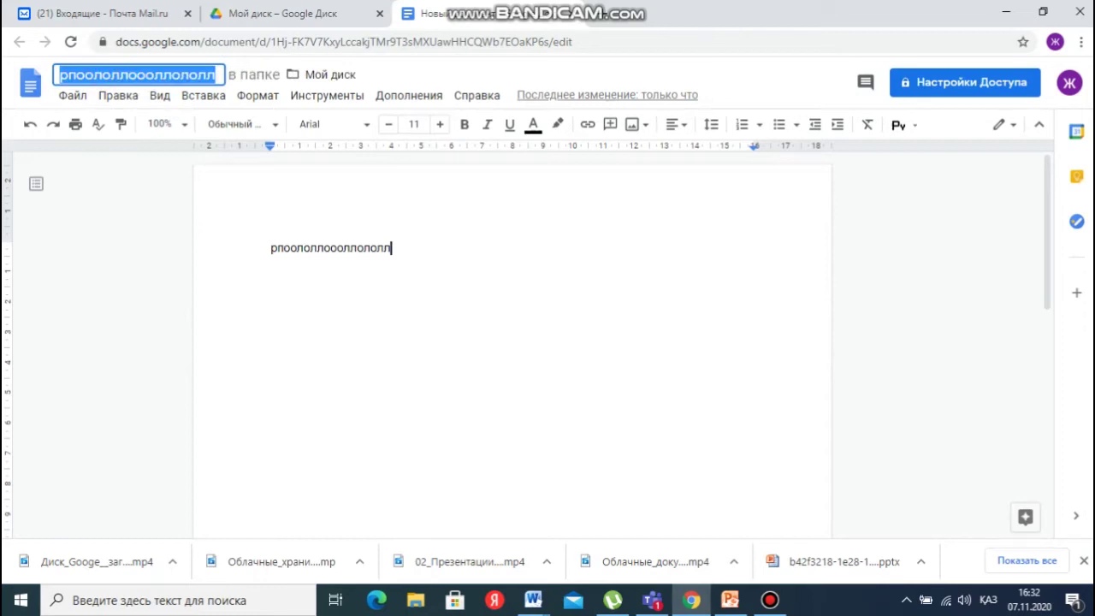
type("б")
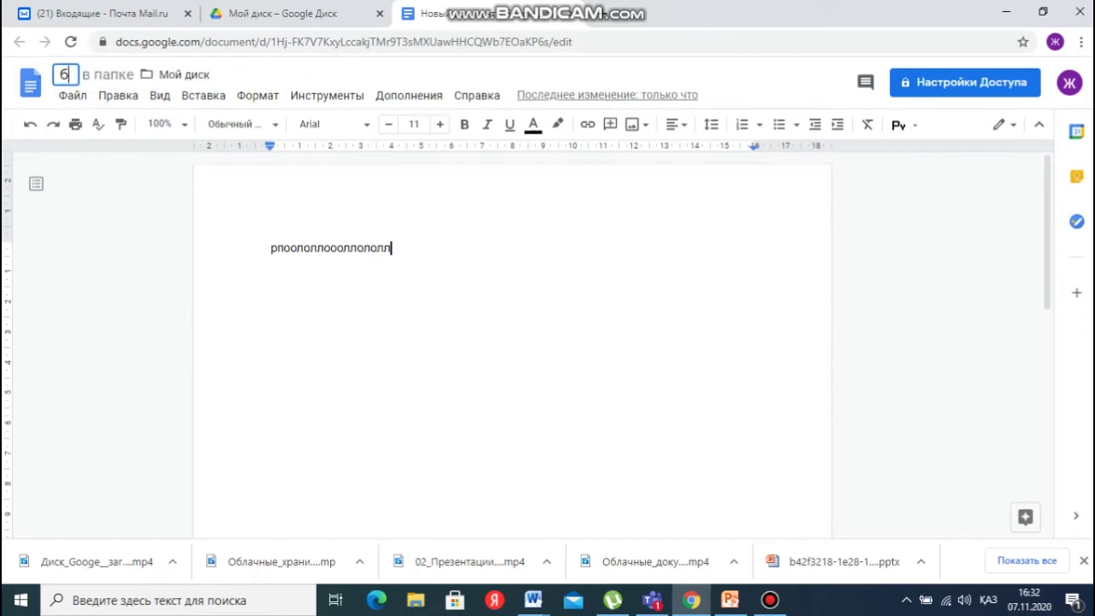
type("ул")
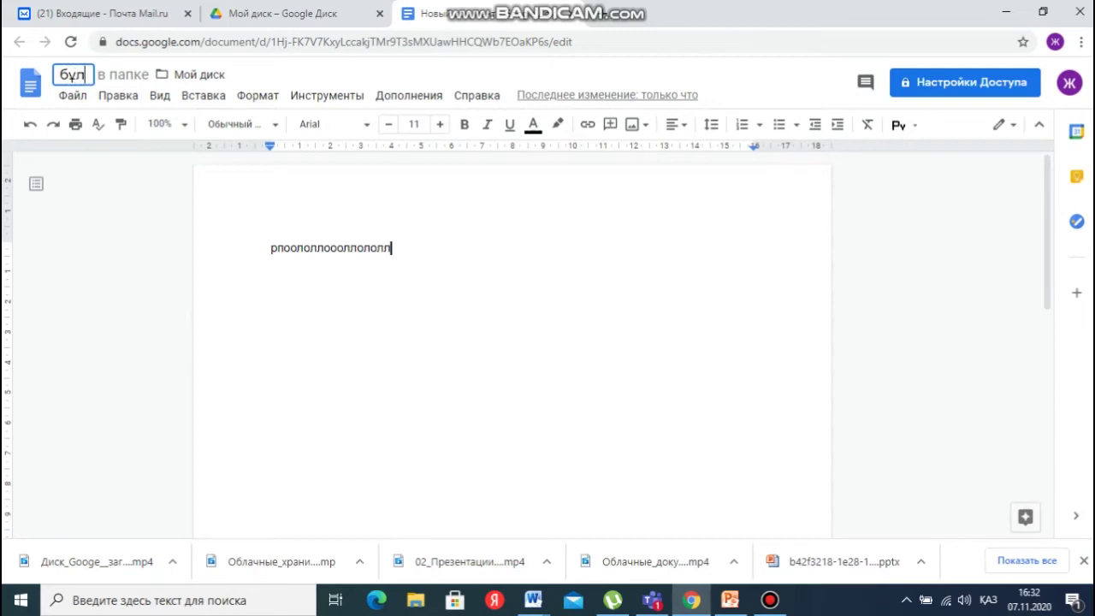
type("т")
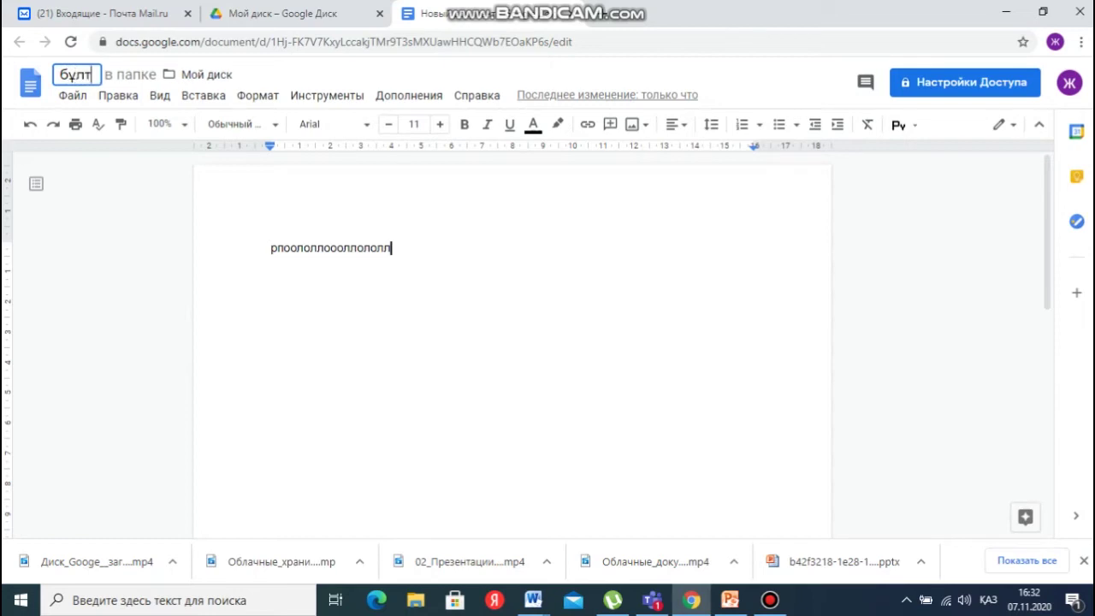
left_click(315, 251)
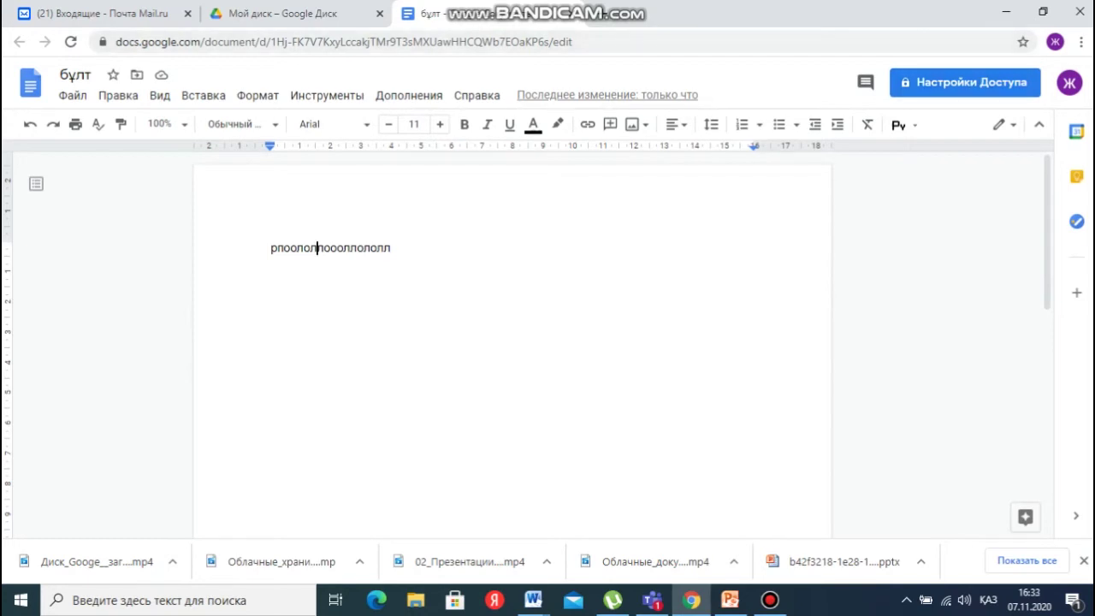
Share the "бұлт" document with a contact as "Редактор" with user notification enabled, and close the document
left_click(965, 82)
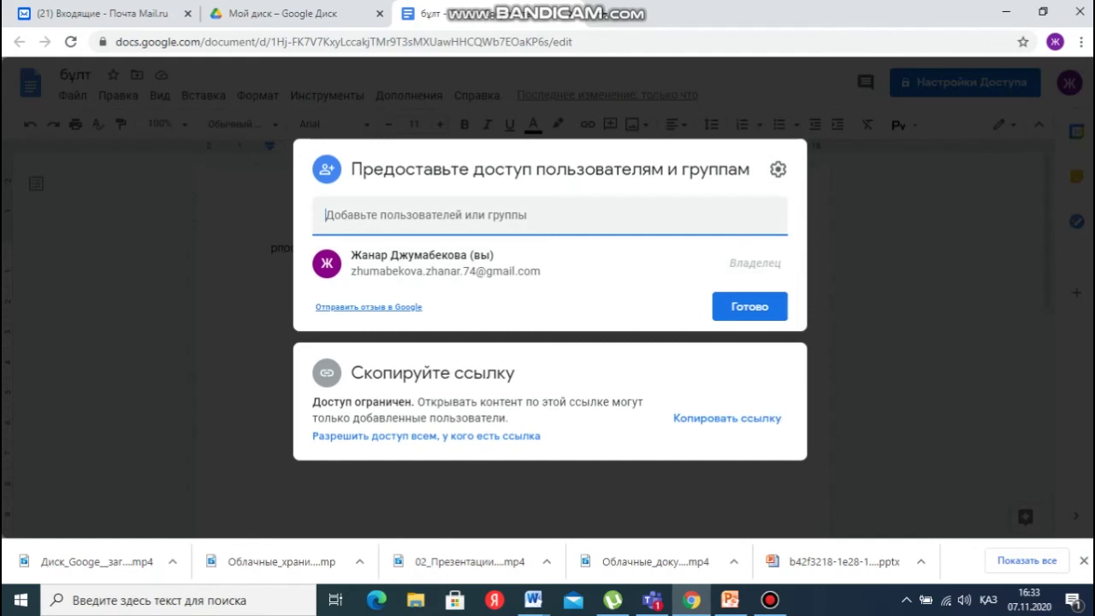
left_click(342, 215)
left_click(409, 264)
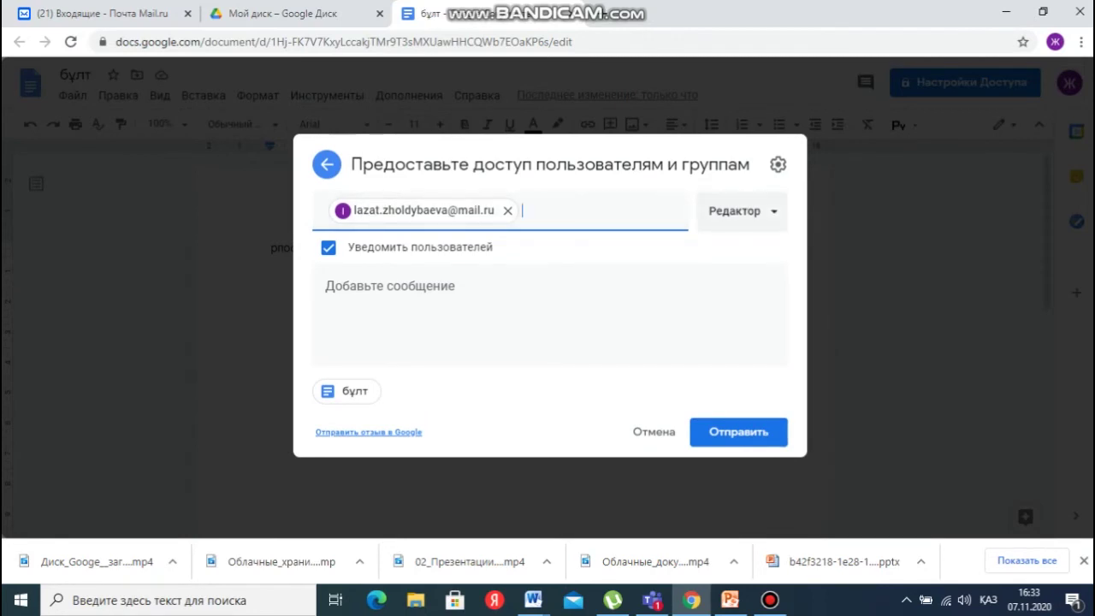
left_click(742, 211)
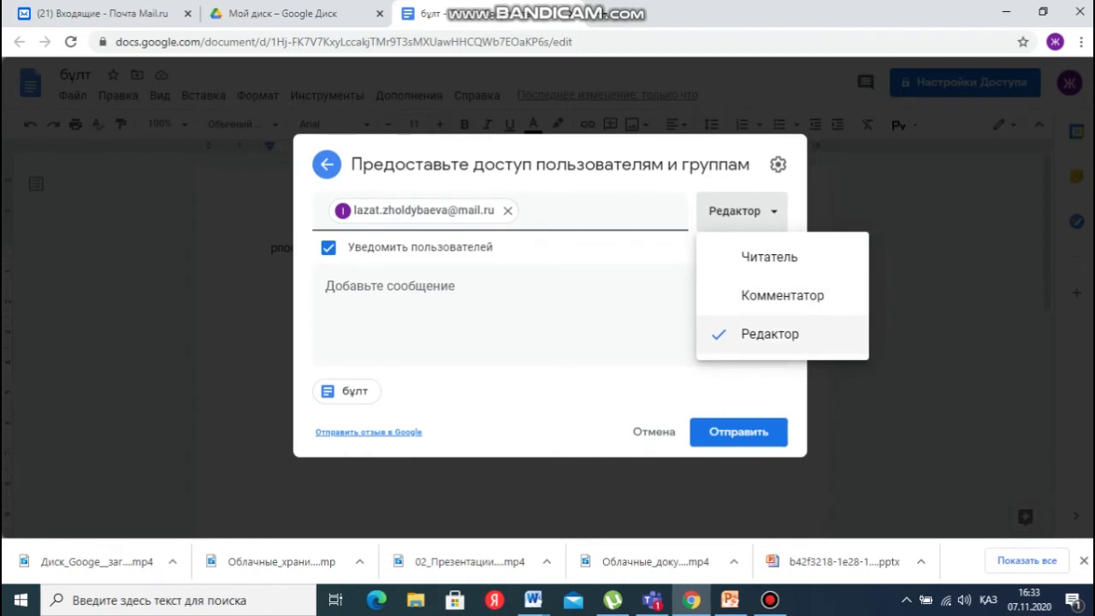
key("Escape")
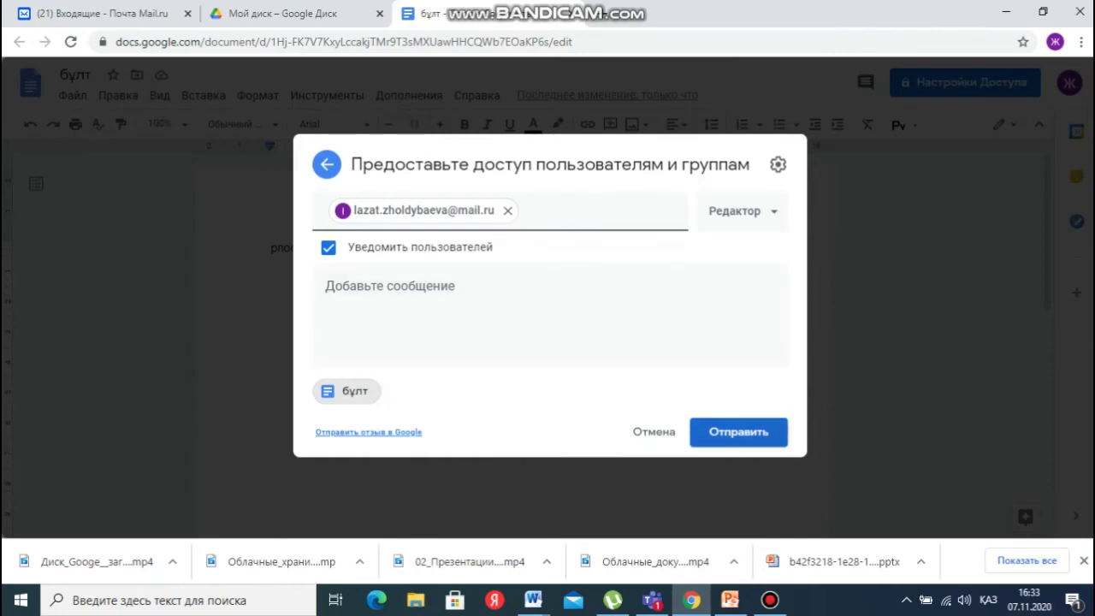
left_click(741, 432)
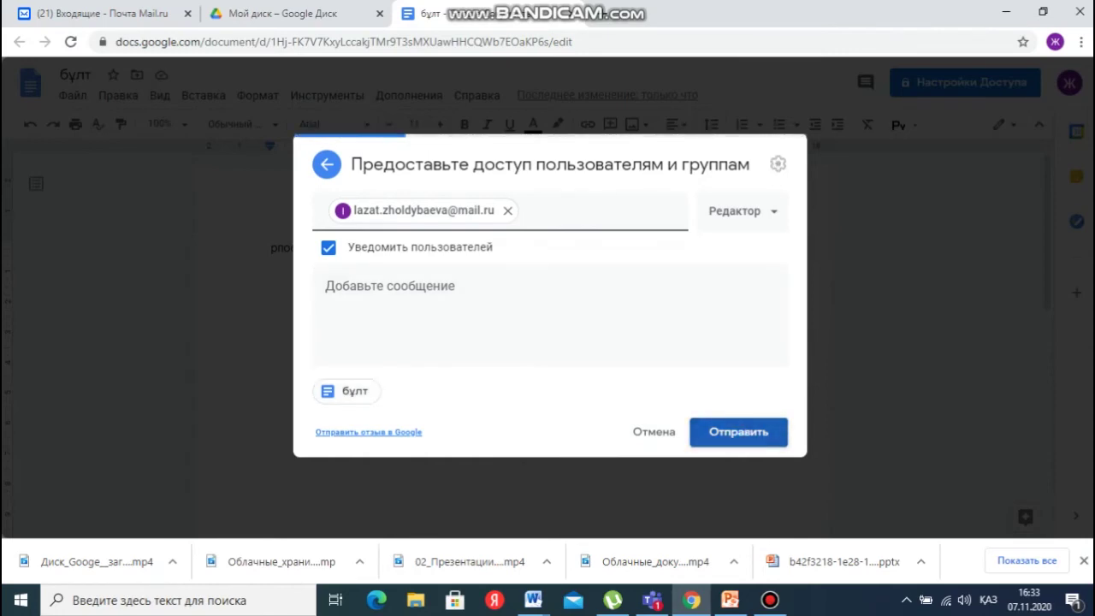
left_click(660, 391)
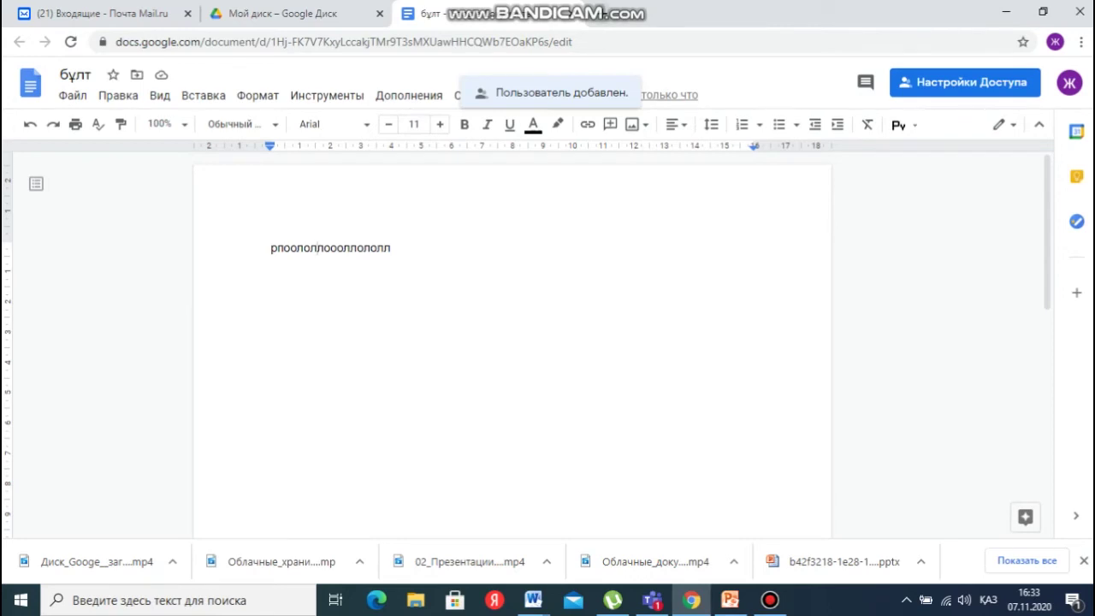
left_click(572, 12)
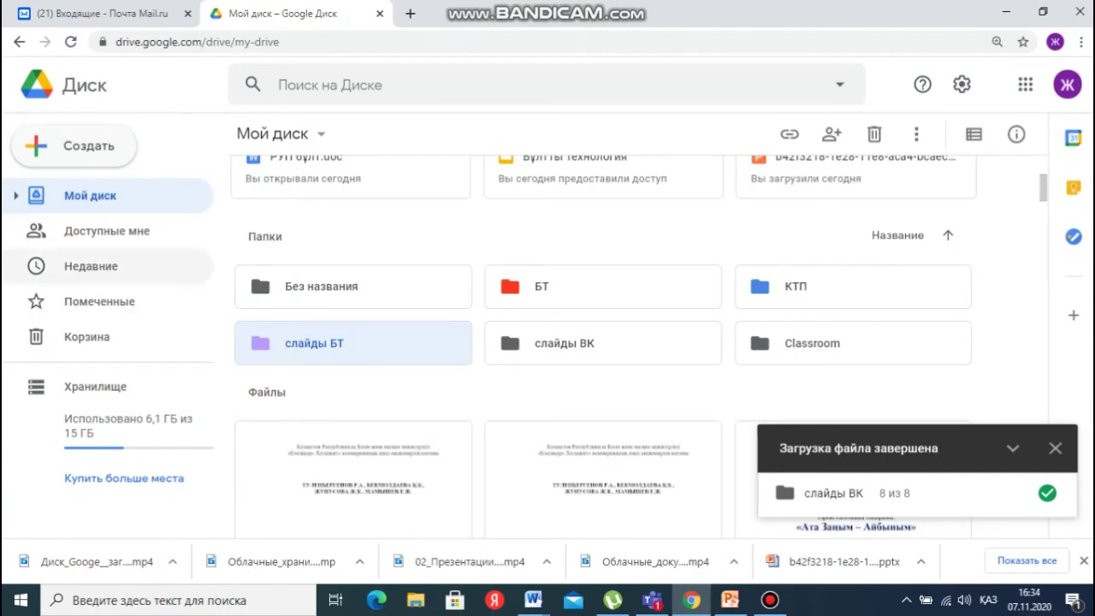
Create a blank Google Sheets spreadsheet from My Drive and close it to return to the Drive
left_click(84, 145)
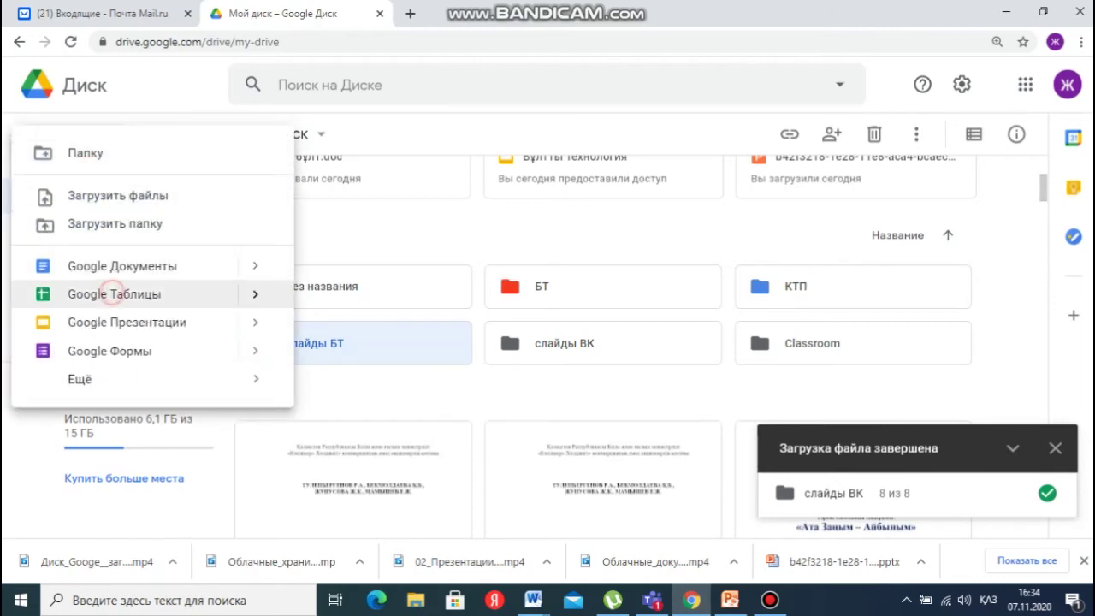
left_click(113, 294)
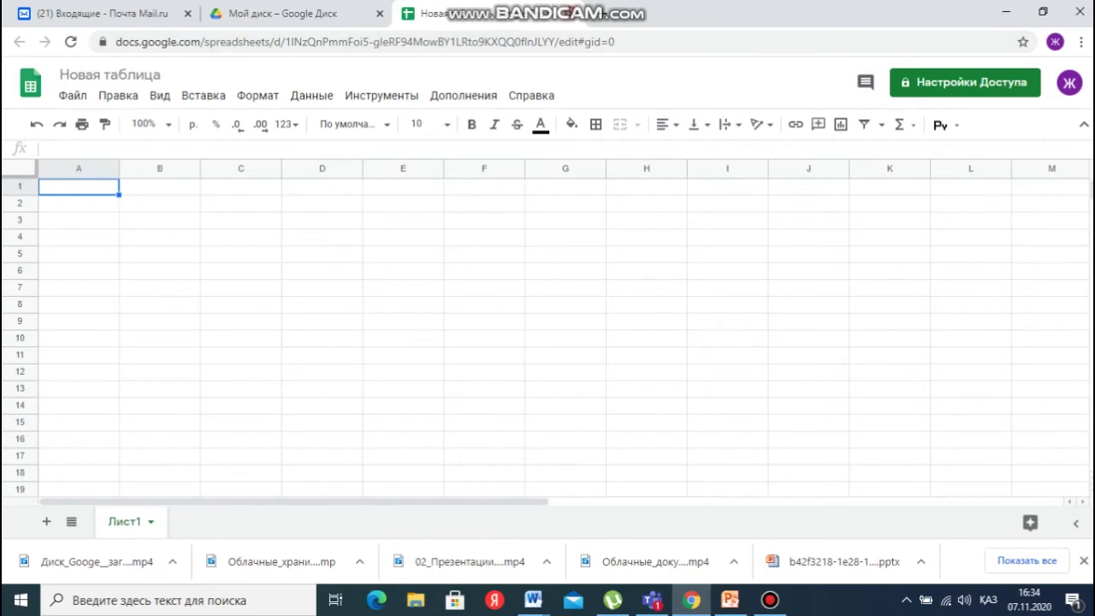
key("ctrl+w")
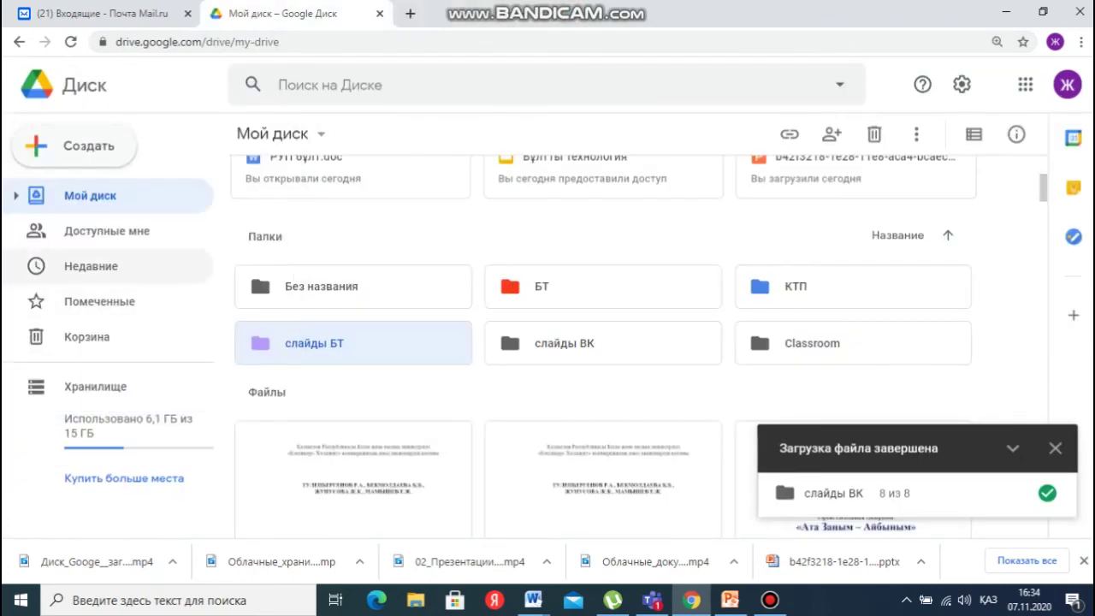
Create a blank Google Slides presentation from My Drive and apply the "Простая темная" theme
left_click(101, 147)
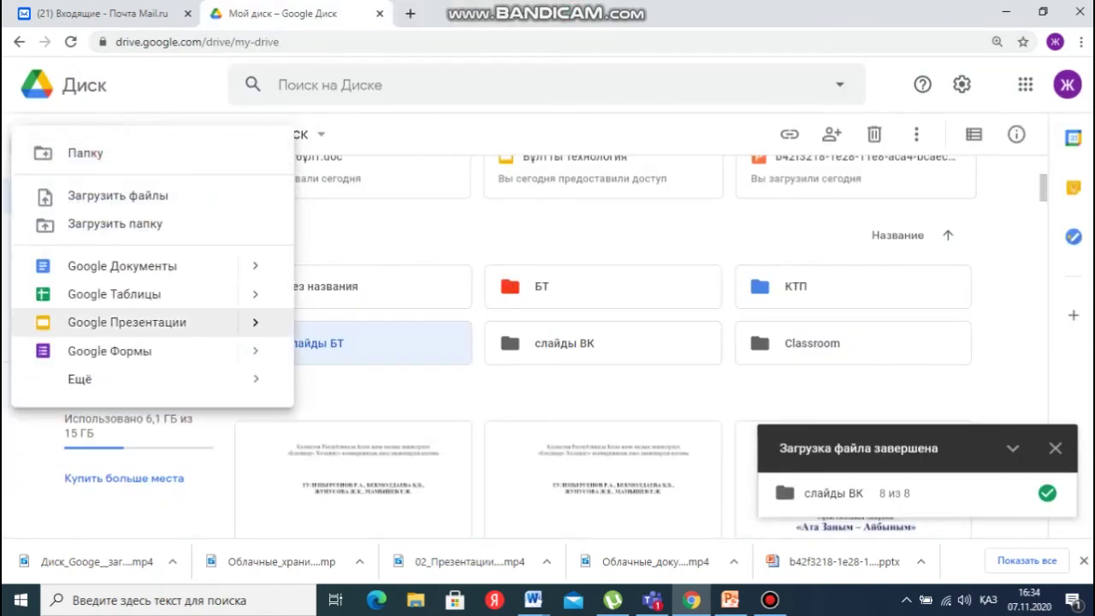
left_click(148, 317)
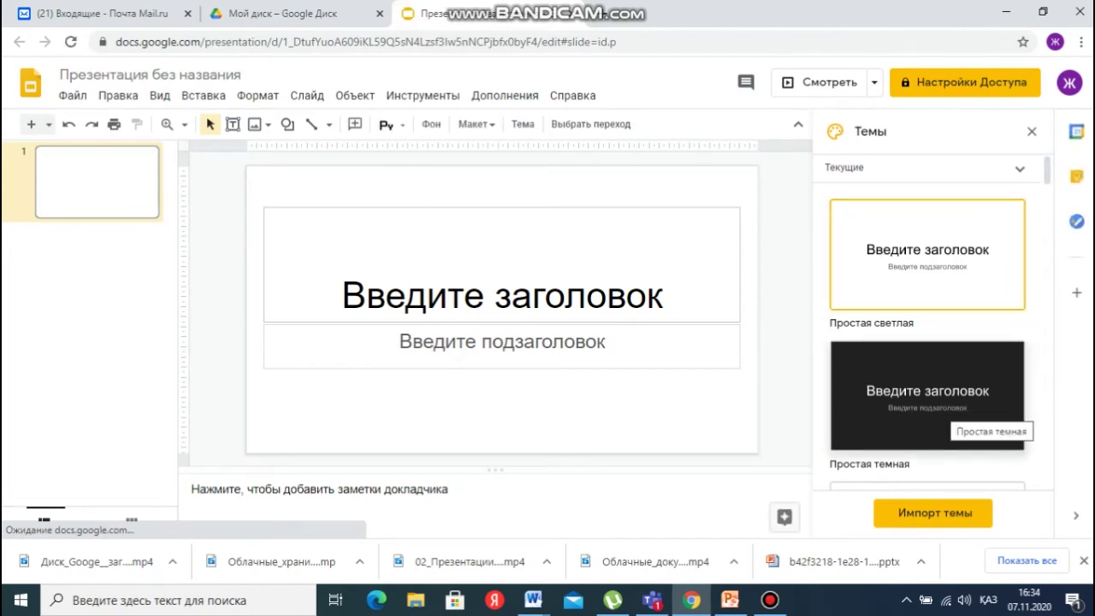
left_click(941, 410)
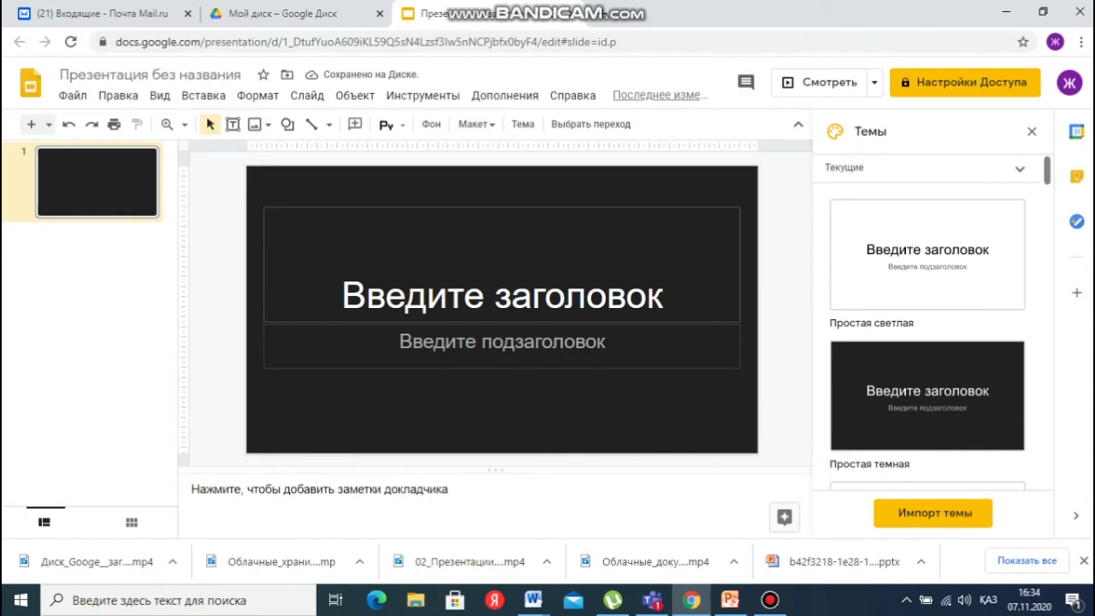
Browse the further themes available for the presentation
scroll(927, 326, "down", 5)
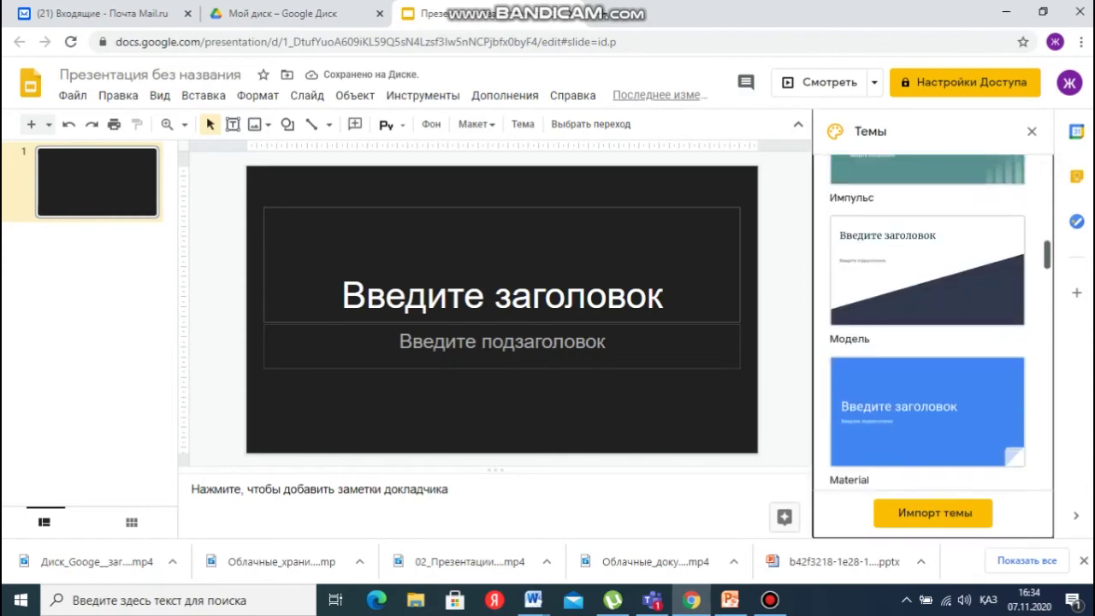